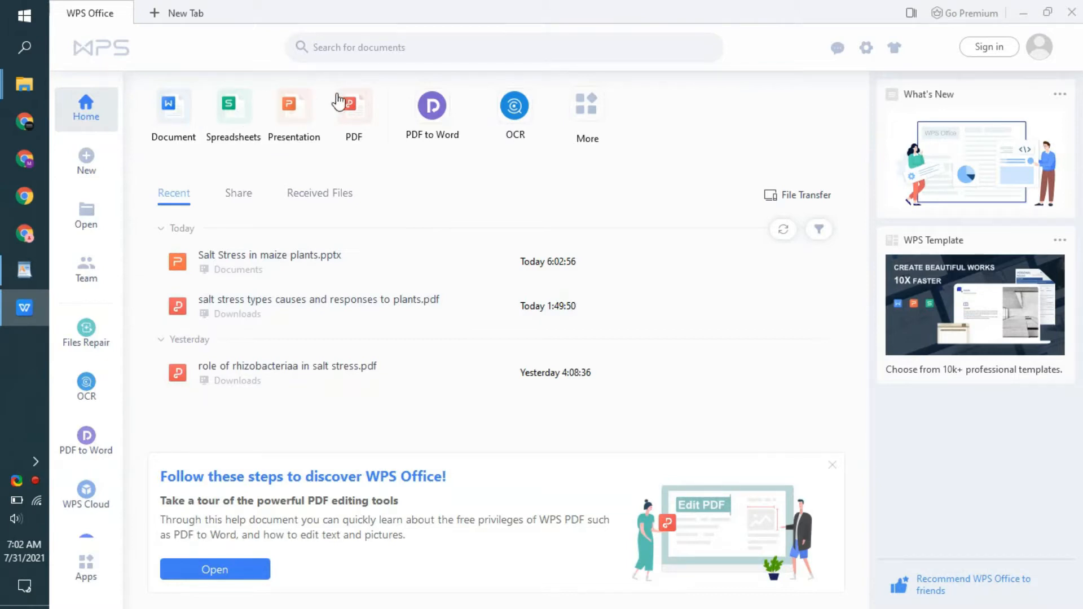
- Create a new blank PDF document
{"action": "left_click", "coordinate": [353, 113]}
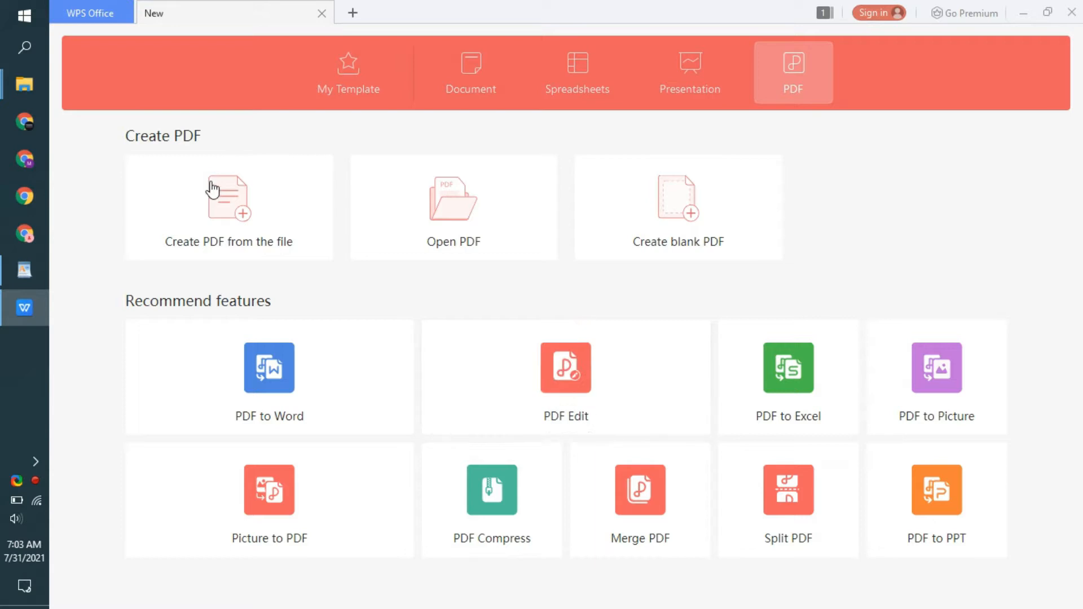
{"action": "left_click", "coordinate": [236, 216]}
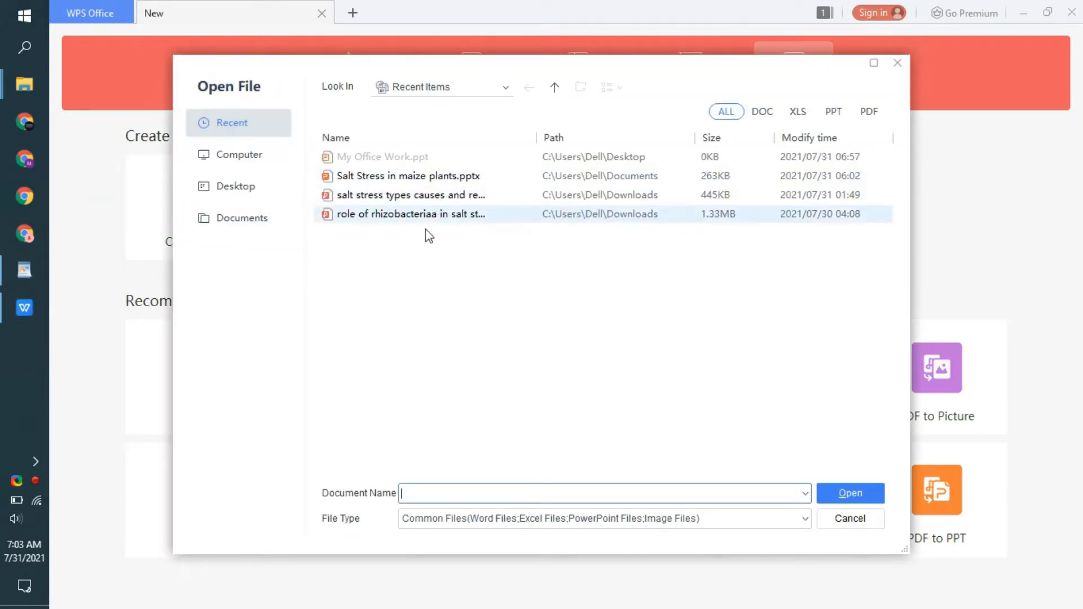
{"action": "left_click", "coordinate": [898, 62]}
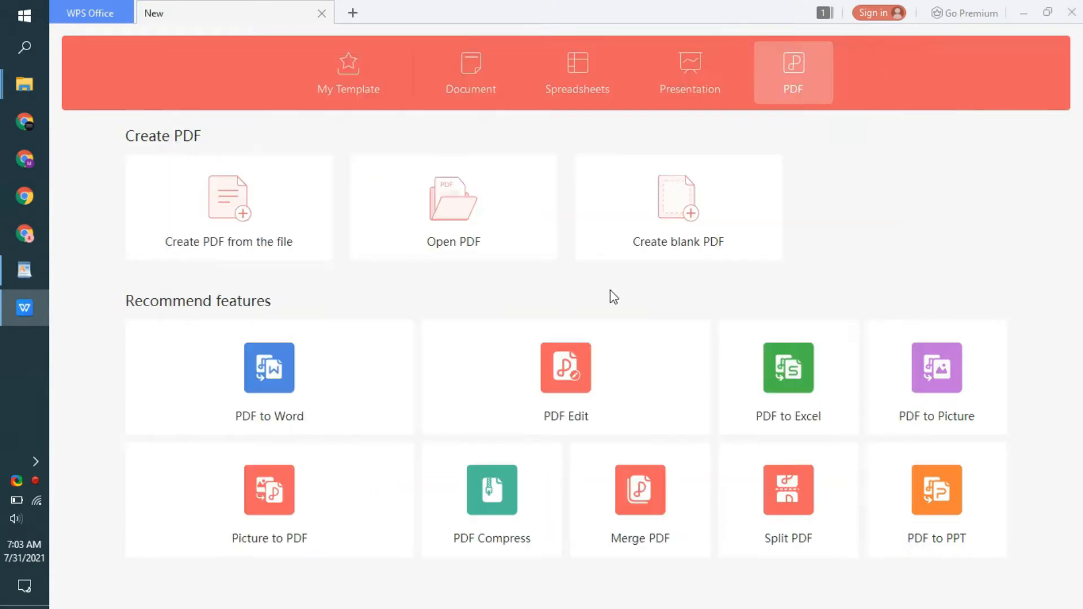
{"action": "left_click", "coordinate": [692, 216]}
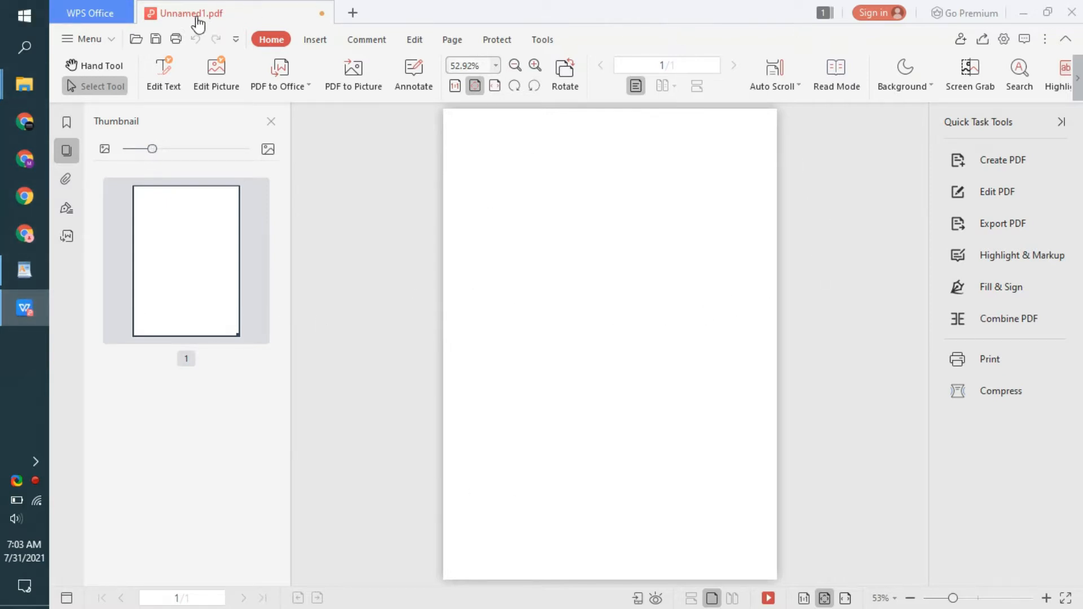
{"action": "mouse_move", "coordinate": [184, 17]}
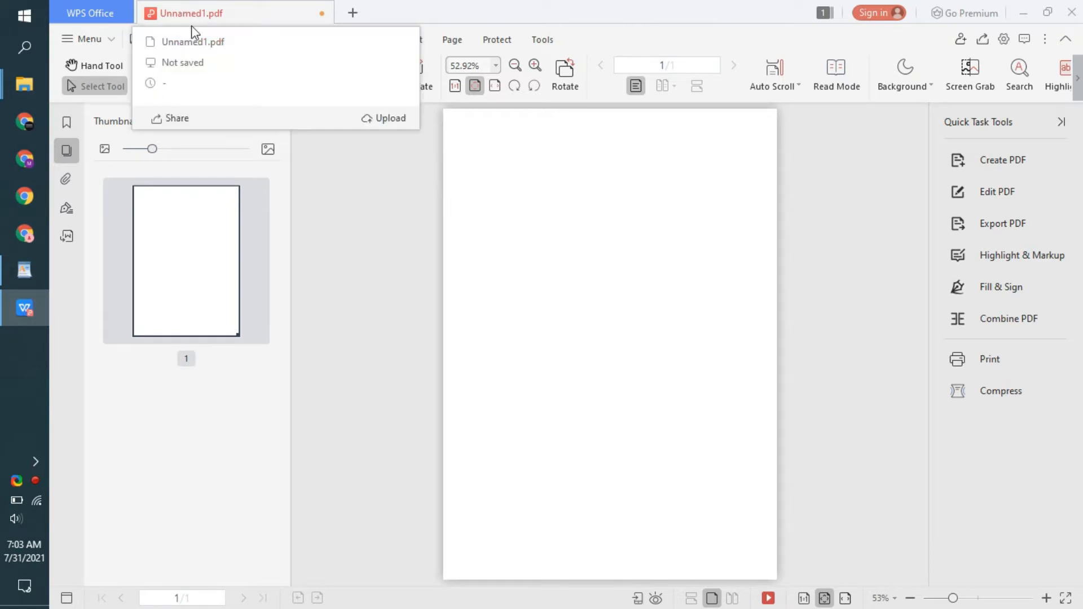
{"action": "right_click", "coordinate": [208, 16]}
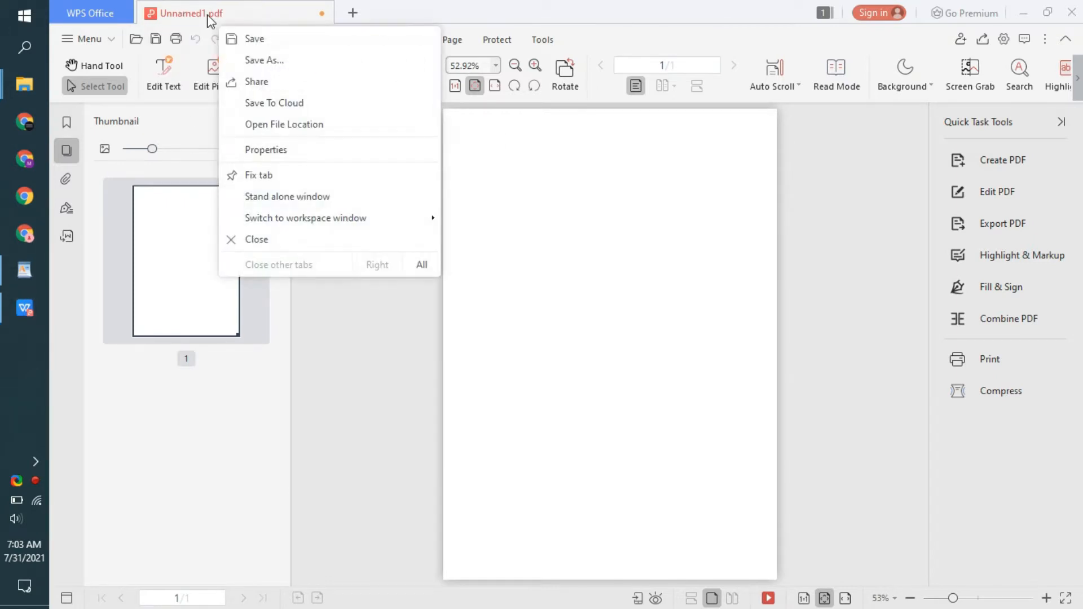
{"action": "left_click", "coordinate": [513, 241]}
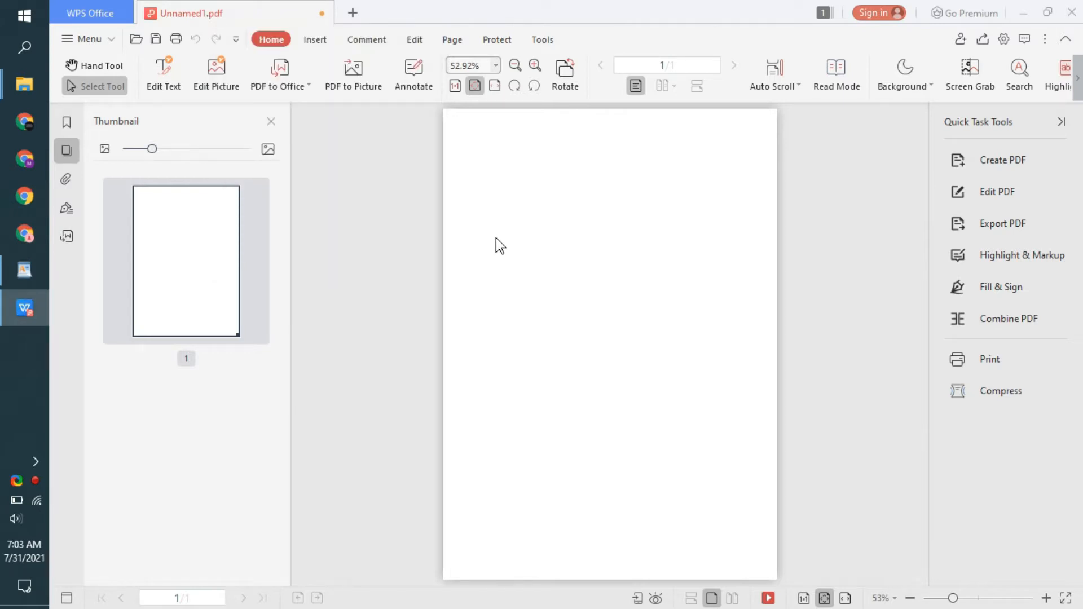
- Create a second PDF as a new blank page using the Create PDF task tool
{"action": "left_click", "coordinate": [1001, 161]}
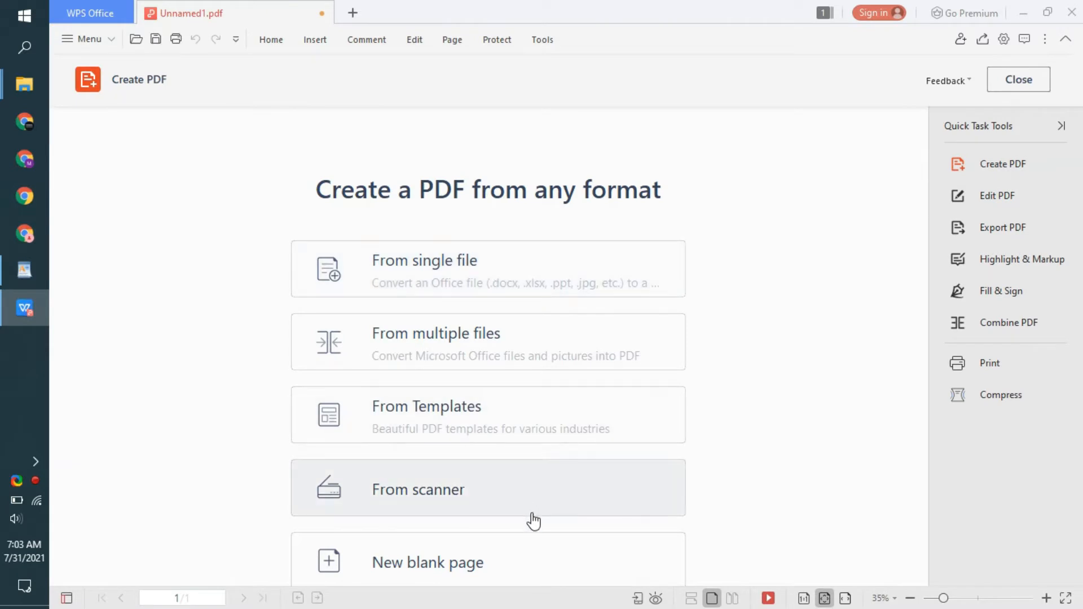
{"action": "scroll", "coordinate": [810, 358], "scroll_direction": "down", "scroll_amount": 1}
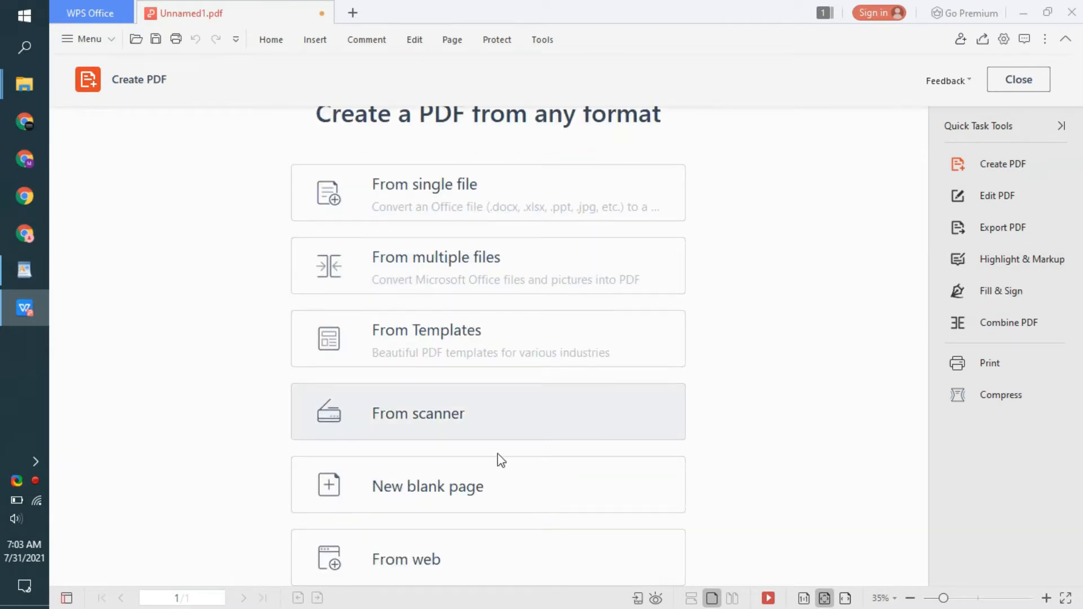
{"action": "left_click", "coordinate": [424, 488]}
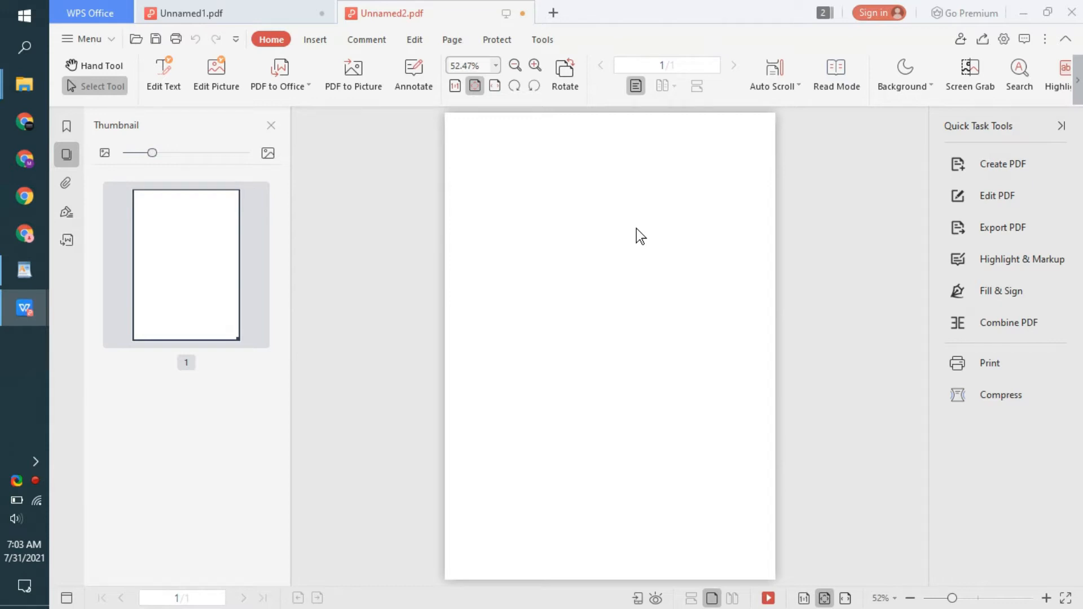
- Look over the text and picture editing modes of the second blank PDF, dismissing the free trial notice
{"action": "left_click", "coordinate": [171, 86]}
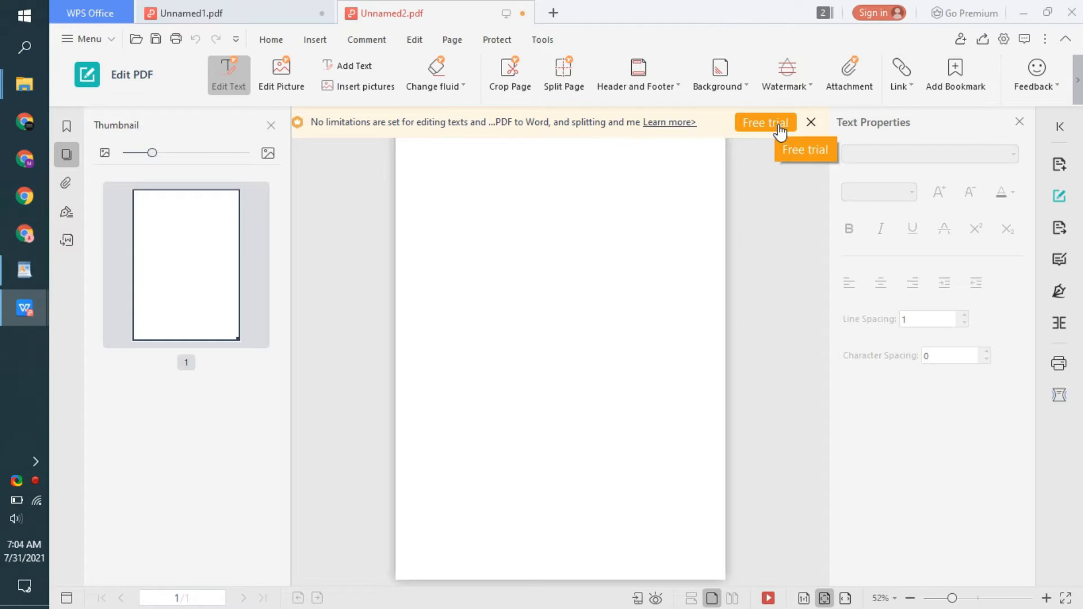
{"action": "left_click", "coordinate": [810, 123]}
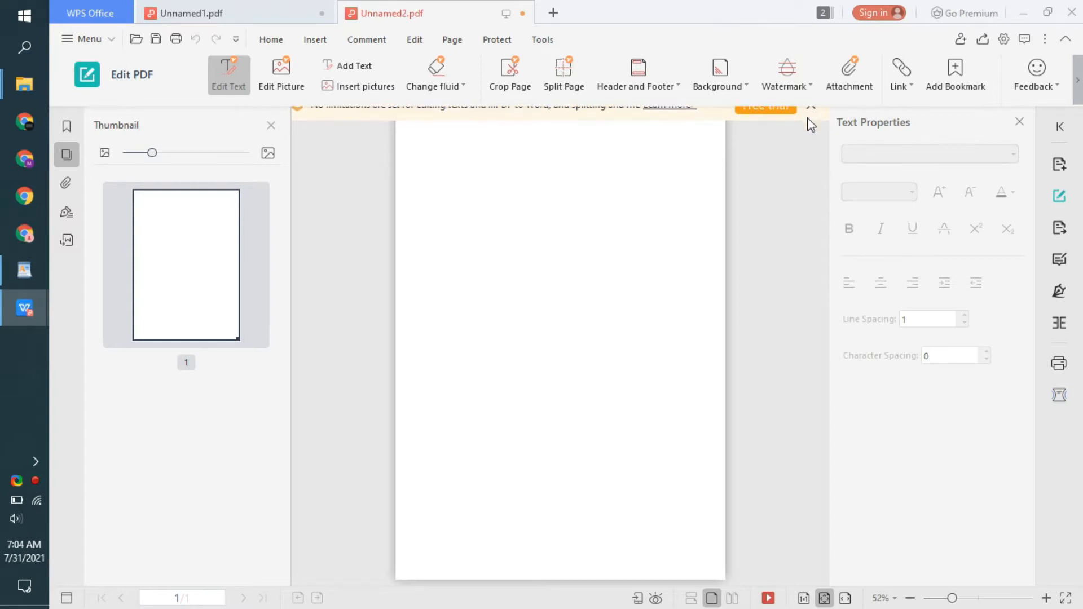
{"action": "left_click", "coordinate": [288, 72]}
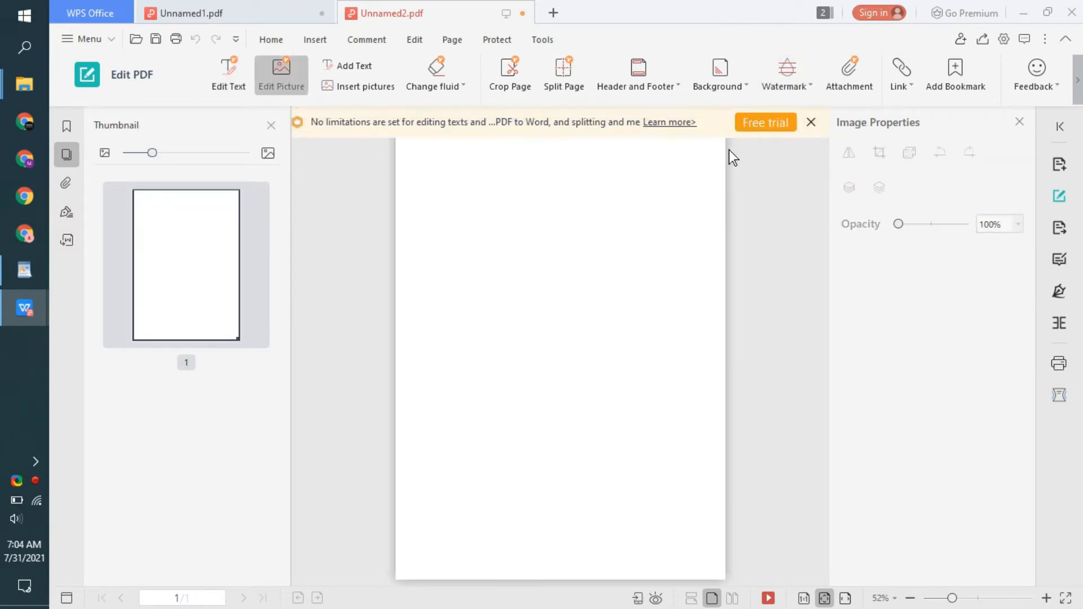
{"action": "left_click", "coordinate": [1019, 122]}
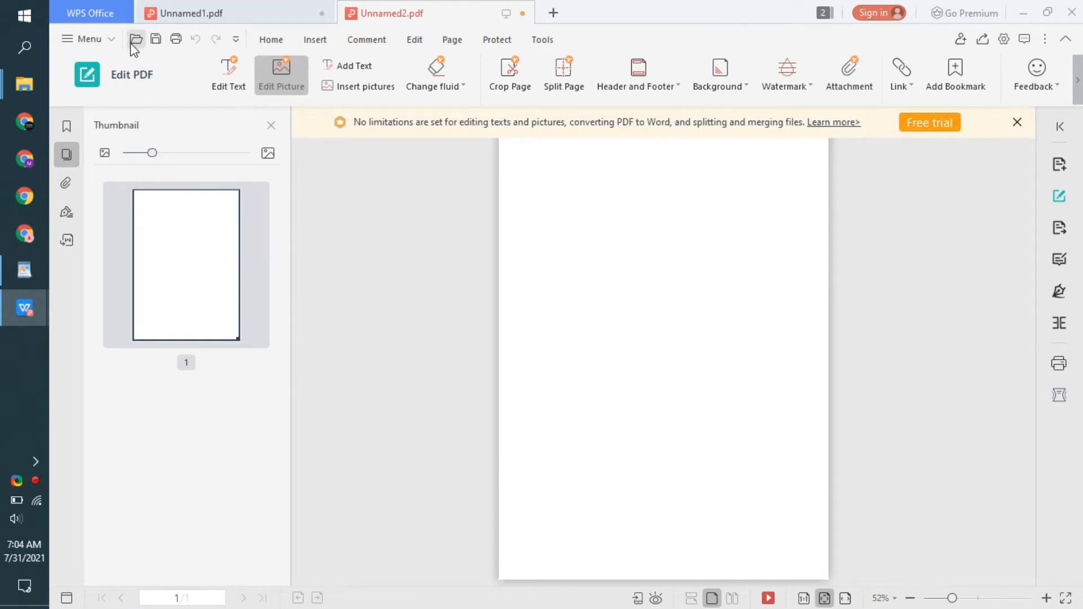
{"action": "left_click", "coordinate": [240, 82]}
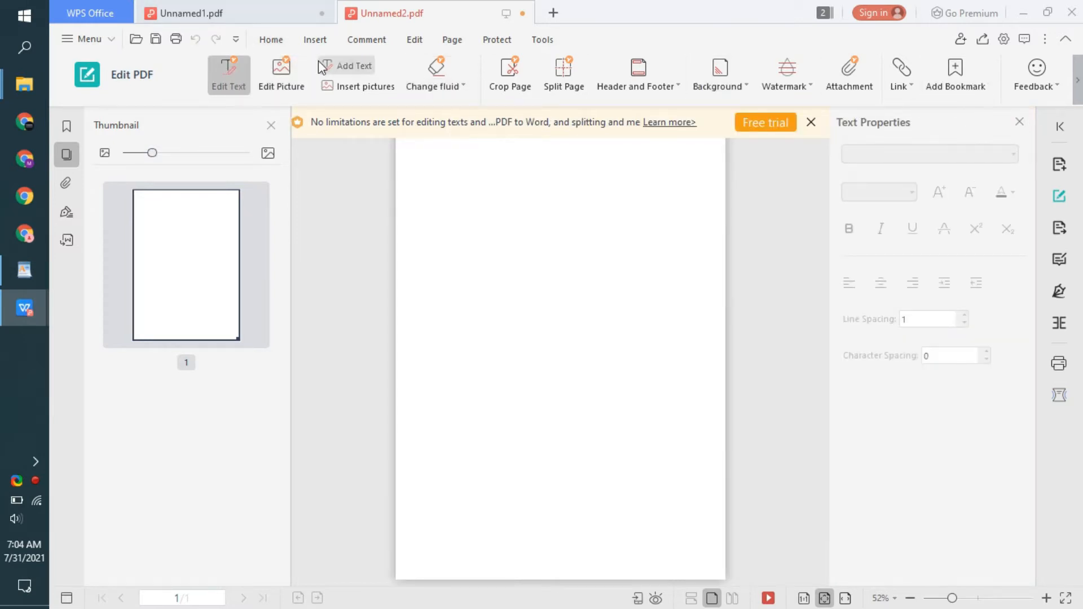
- Open "role of rhizobacteriaa in salt stress.pdf" from the recent files using the option to create a PDF from a file
{"action": "left_click", "coordinate": [108, 17]}
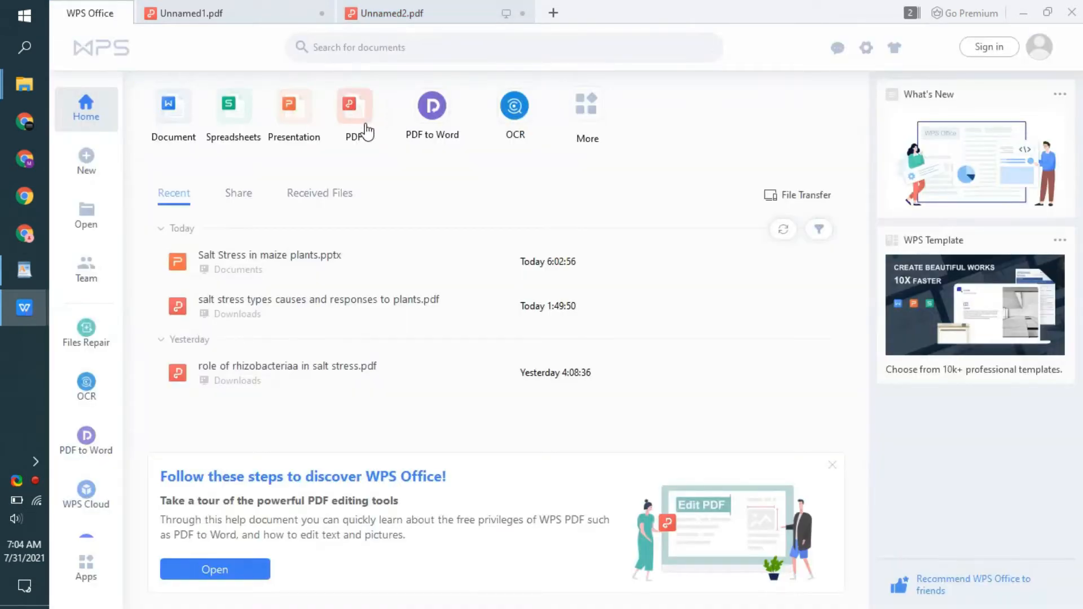
{"action": "left_click", "coordinate": [365, 134]}
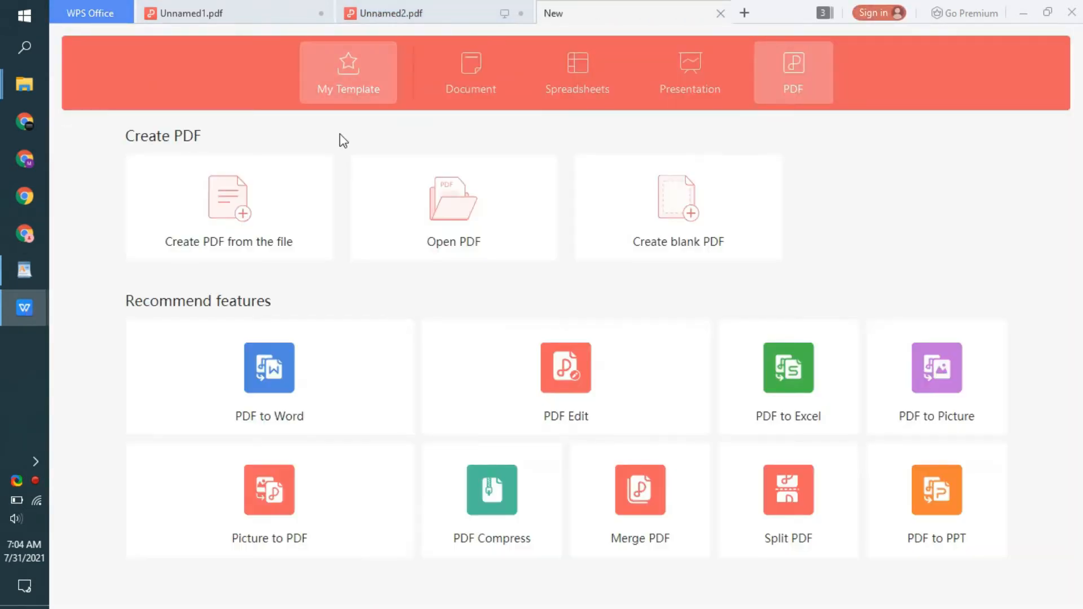
{"action": "left_click", "coordinate": [225, 216]}
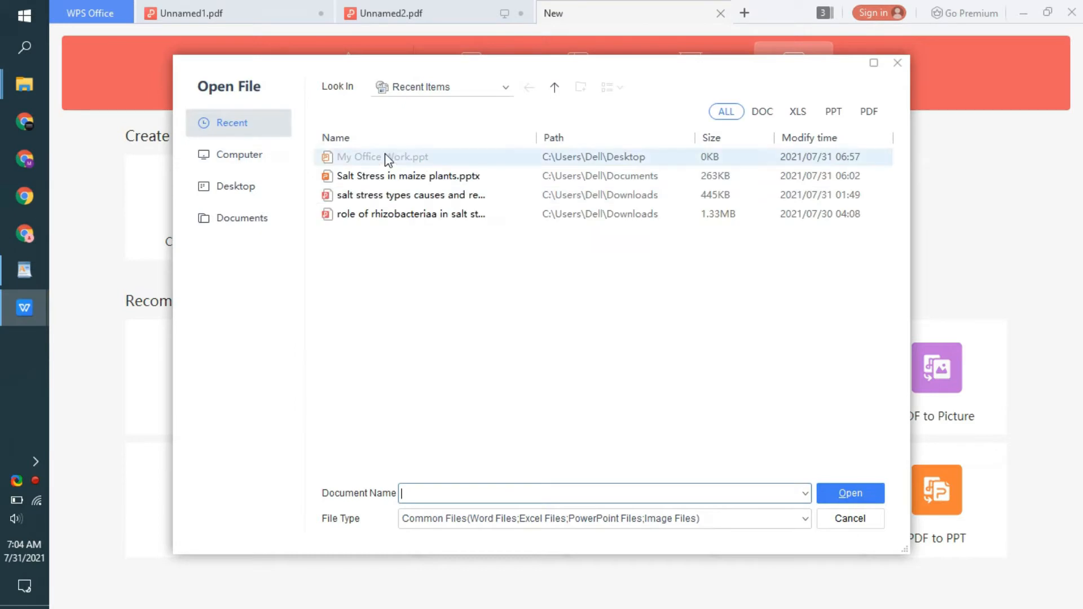
{"action": "left_click", "coordinate": [373, 195]}
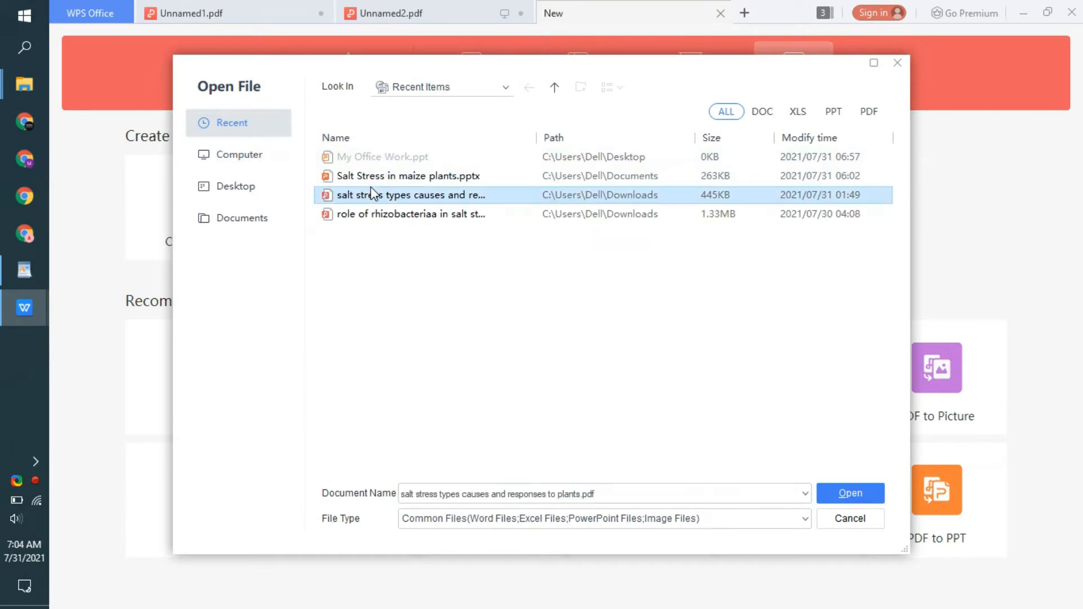
{"action": "left_click", "coordinate": [414, 223]}
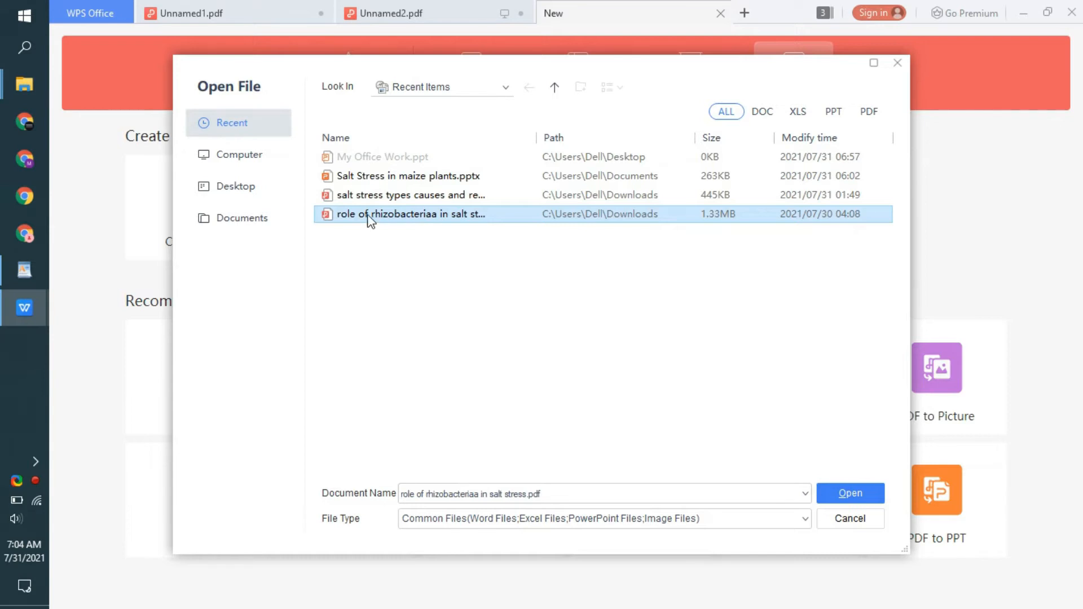
{"action": "left_click", "coordinate": [370, 266]}
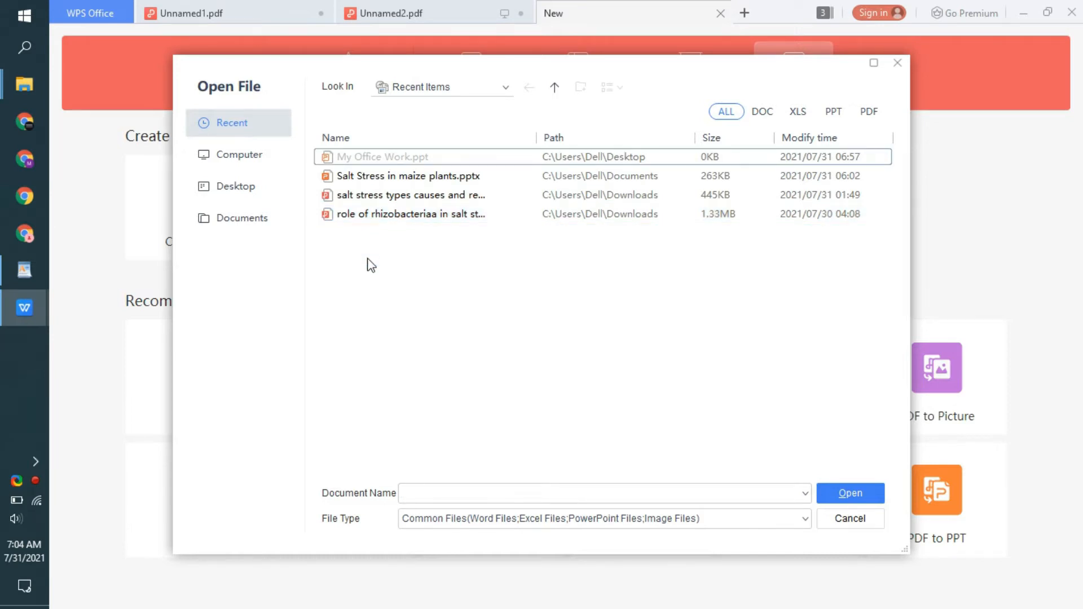
{"action": "double_click", "coordinate": [357, 213]}
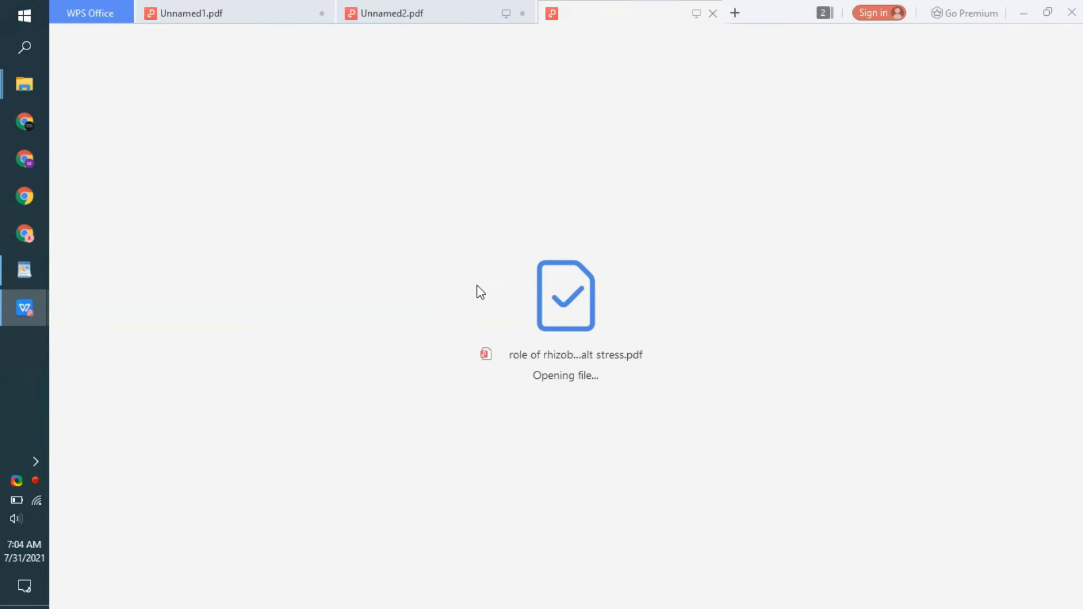
- Select the last part of the article's title on the first page, and clear the selection
{"action": "scroll", "coordinate": [485, 282], "scroll_direction": "up", "scroll_amount": 10}
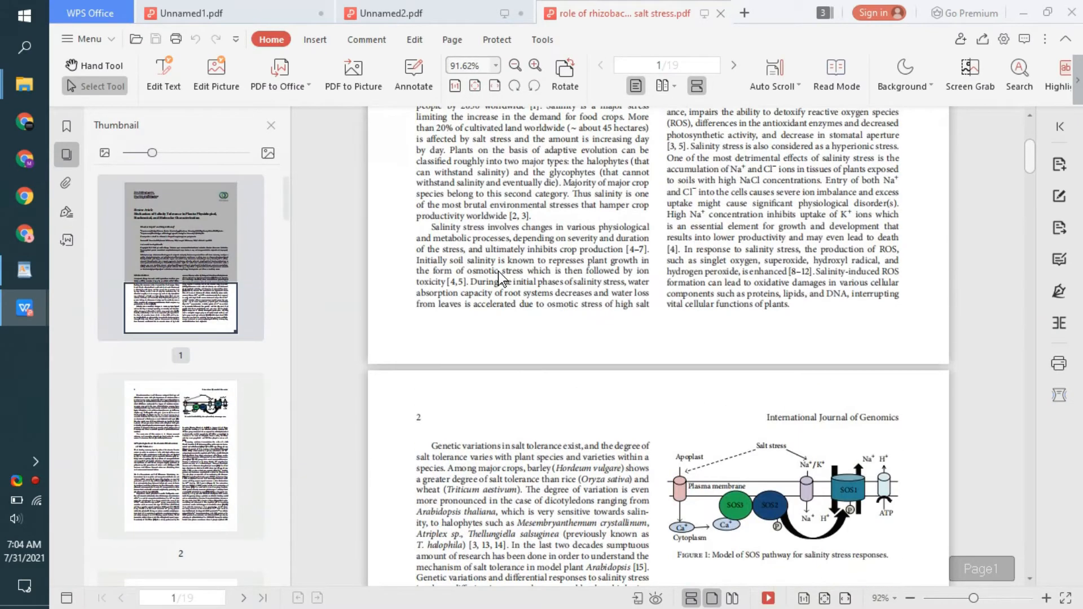
{"action": "scroll", "coordinate": [499, 277], "scroll_direction": "up", "scroll_amount": 5}
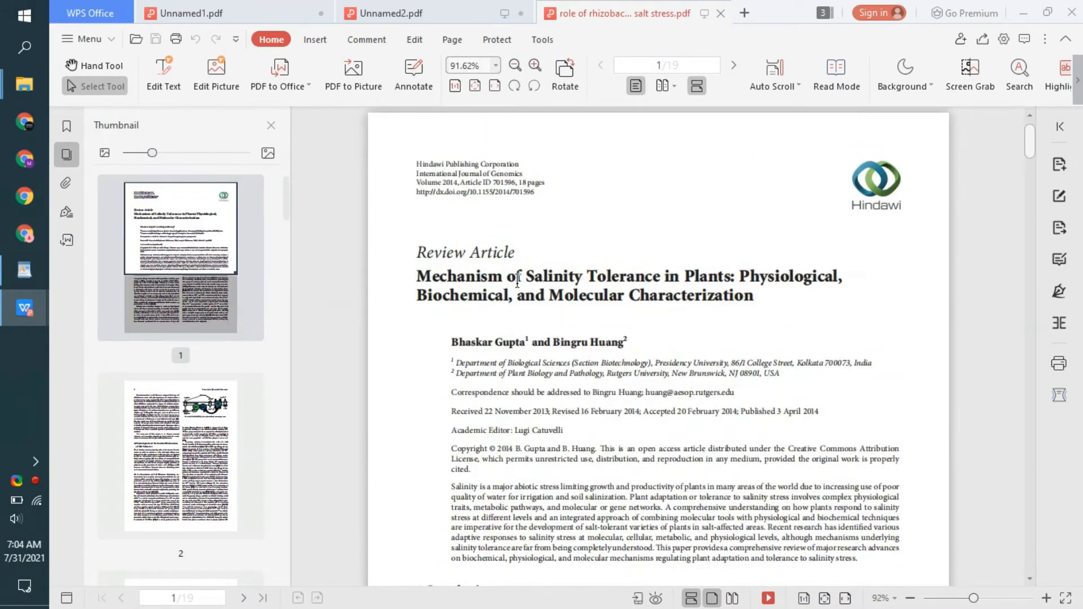
{"action": "left_click_drag", "start_coordinate": [597, 276], "coordinate": [755, 298]}
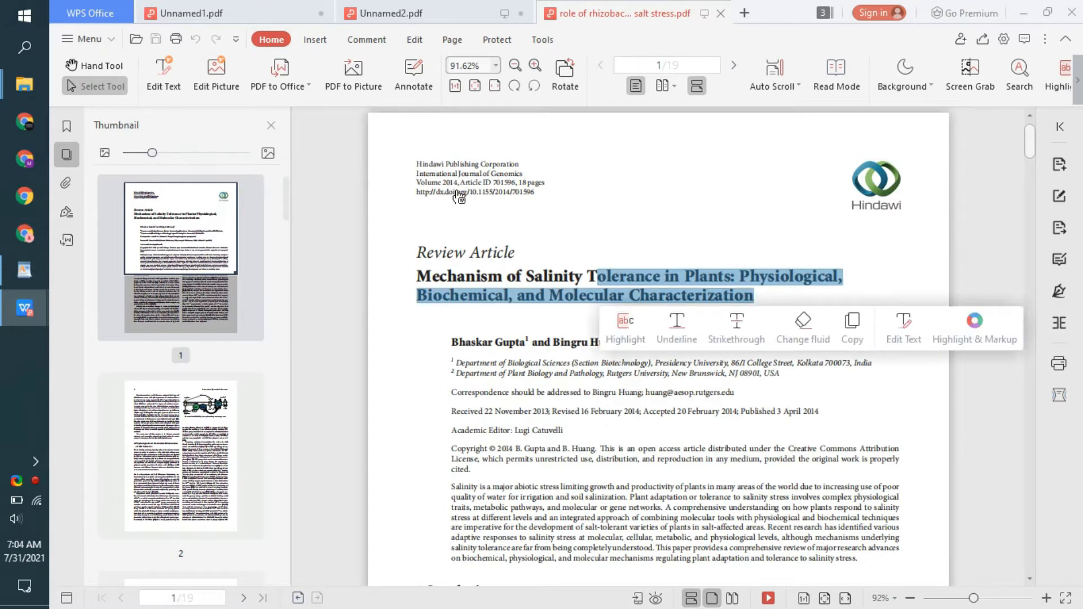
{"action": "left_click", "coordinate": [882, 169]}
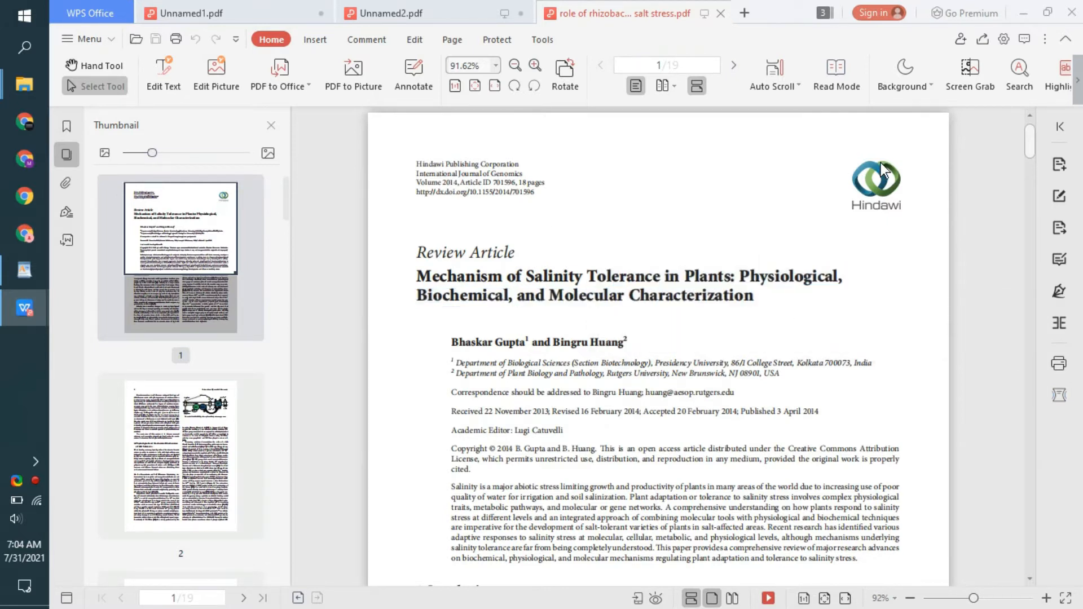
- Look through the article's pages from the introduction to the reference list on page 13
{"action": "scroll", "coordinate": [584, 341], "scroll_direction": "down", "scroll_amount": 10}
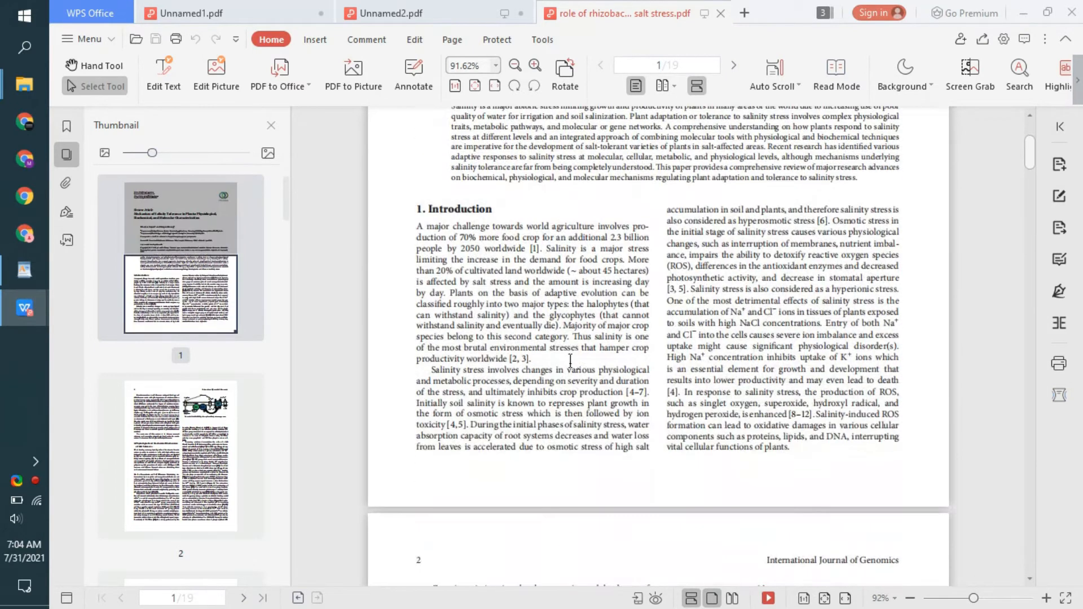
{"action": "scroll", "coordinate": [584, 342], "scroll_direction": "down", "scroll_amount": 12}
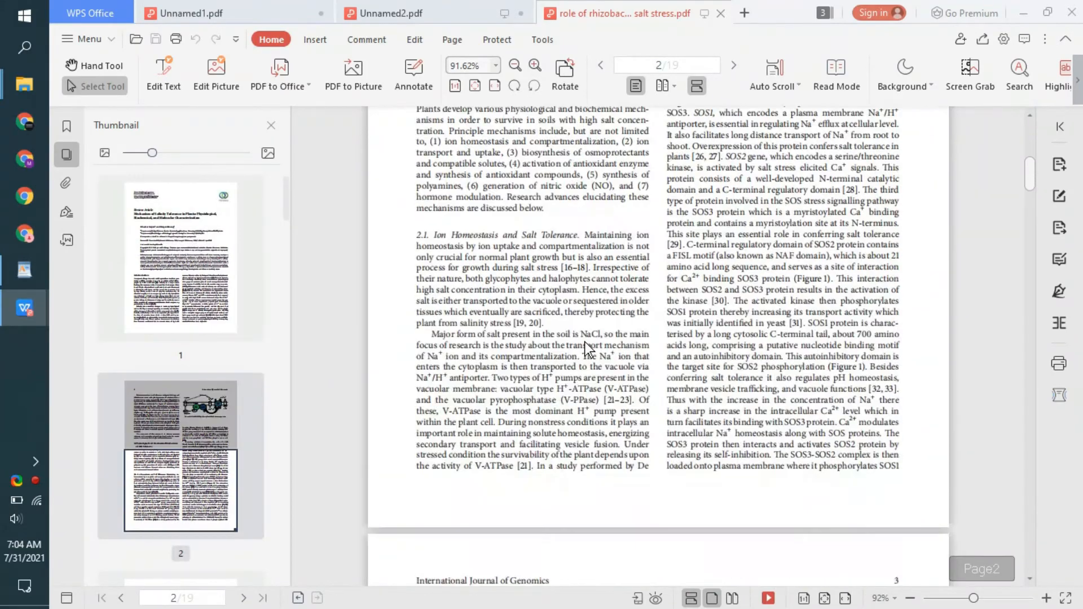
{"action": "scroll", "coordinate": [585, 341], "scroll_direction": "down", "scroll_amount": 12}
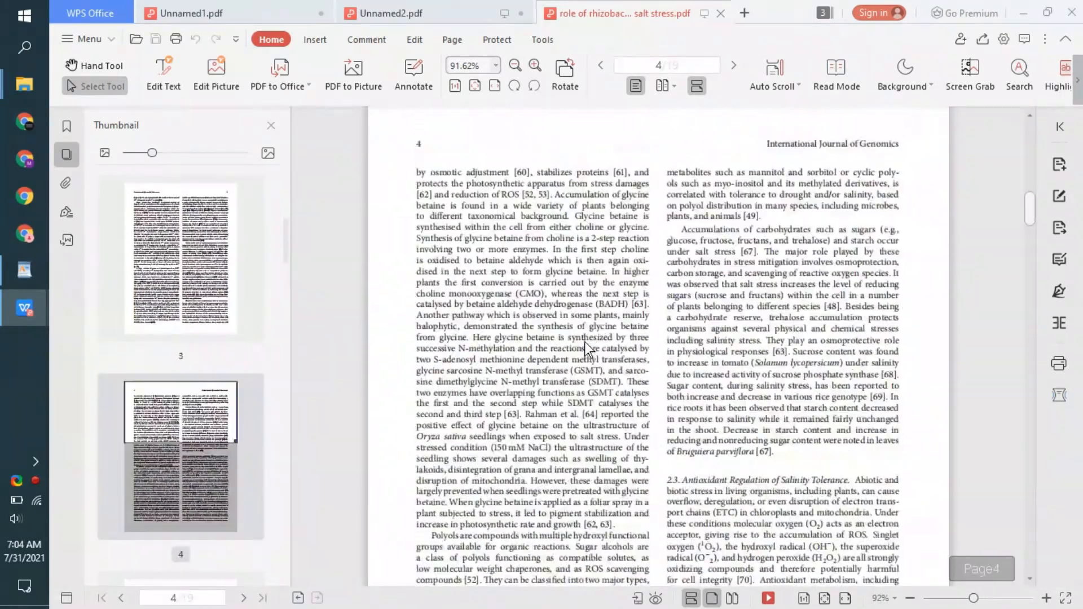
{"action": "scroll", "coordinate": [584, 342], "scroll_direction": "down", "scroll_amount": 12}
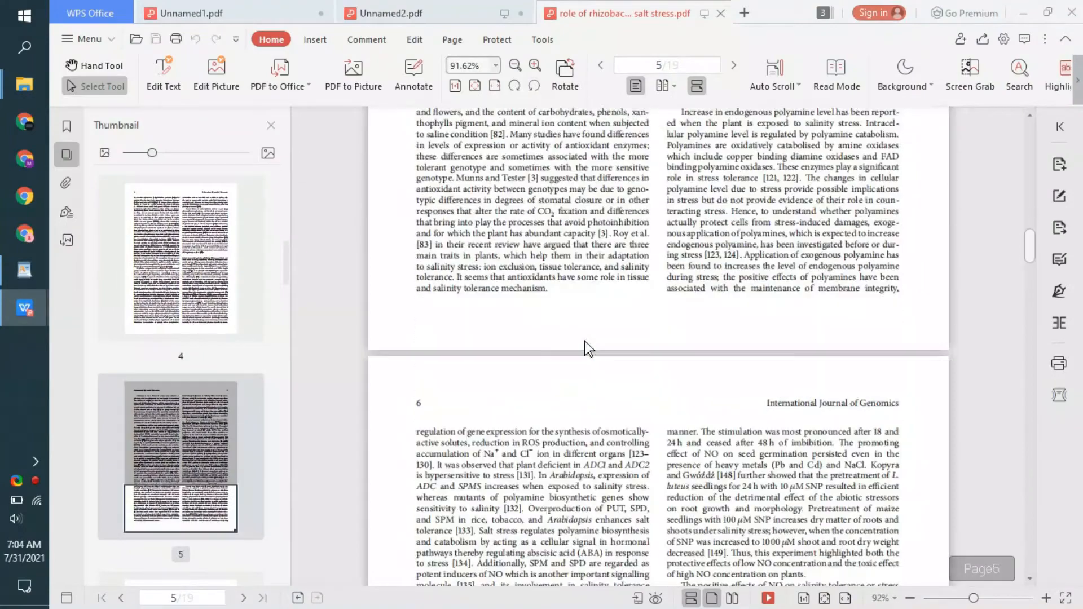
{"action": "scroll", "coordinate": [584, 341], "scroll_direction": "down", "scroll_amount": 15}
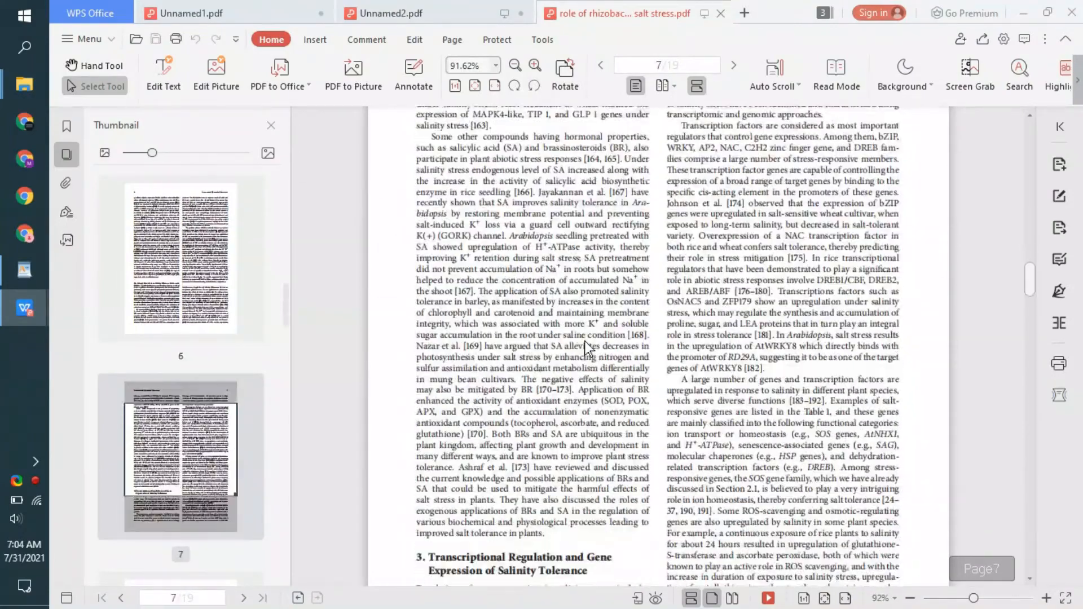
{"action": "scroll", "coordinate": [585, 341], "scroll_direction": "down", "scroll_amount": 15}
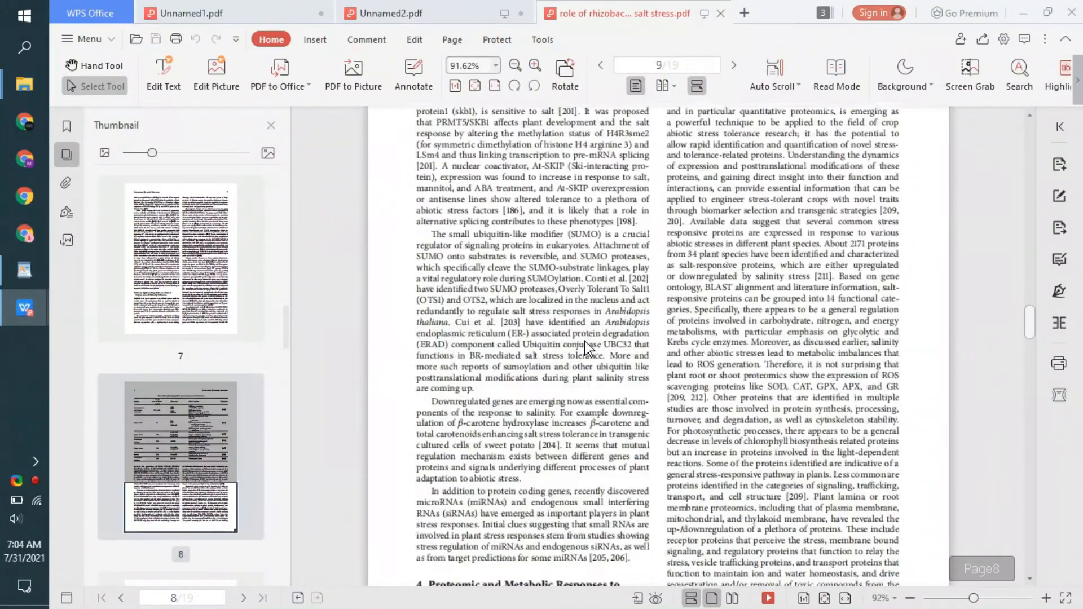
{"action": "scroll", "coordinate": [584, 341], "scroll_direction": "down", "scroll_amount": 15}
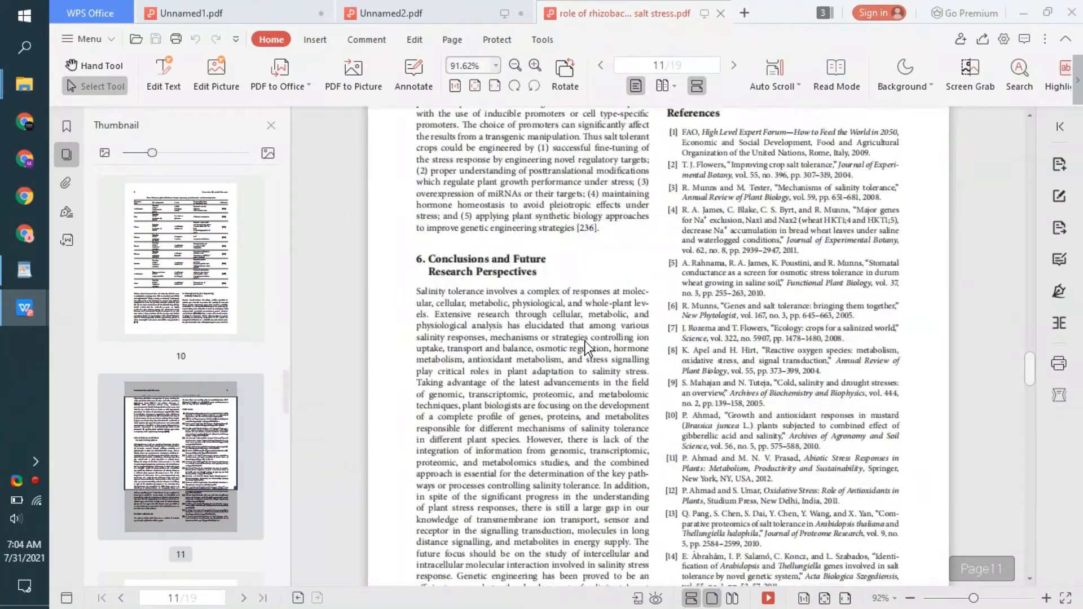
{"action": "scroll", "coordinate": [584, 341], "scroll_direction": "down", "scroll_amount": 12}
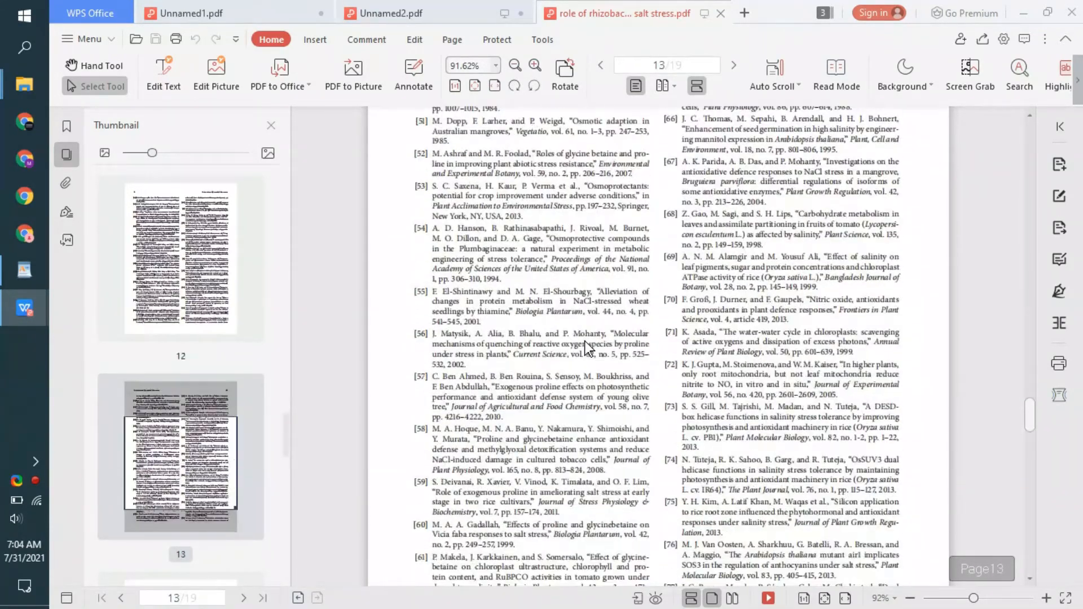
{"action": "scroll", "coordinate": [584, 341], "scroll_direction": "down", "scroll_amount": 4}
{"action": "scroll", "coordinate": [571, 320], "scroll_direction": "up", "scroll_amount": 5}
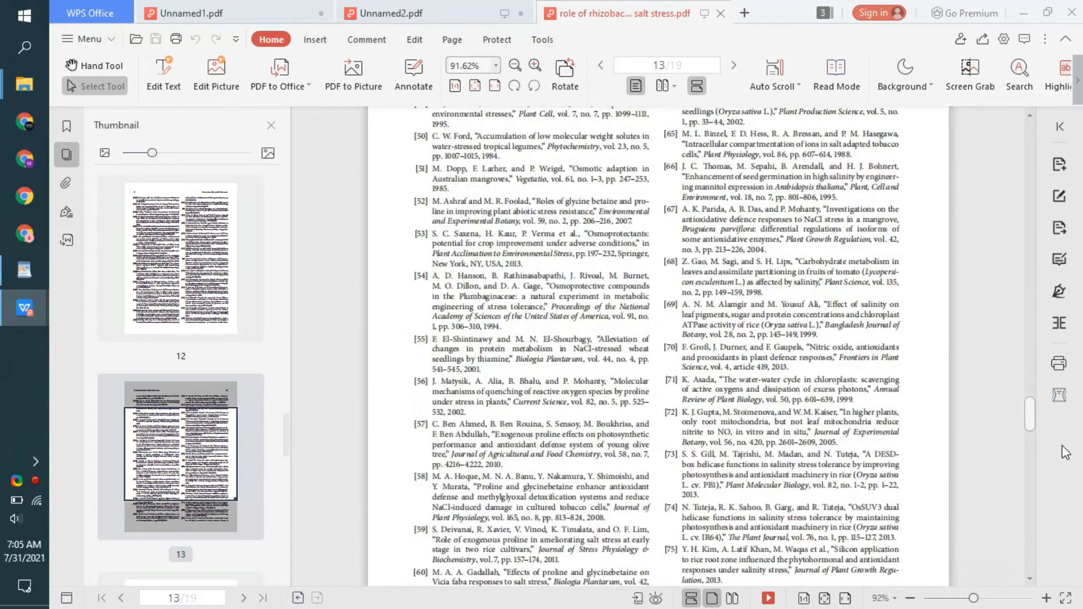
- Return to the article's first page and try to delete all of its text, cancelling the premium notice and clearing the selection
{"action": "left_click_drag", "start_coordinate": [1025, 424], "coordinate": [1030, 130]}
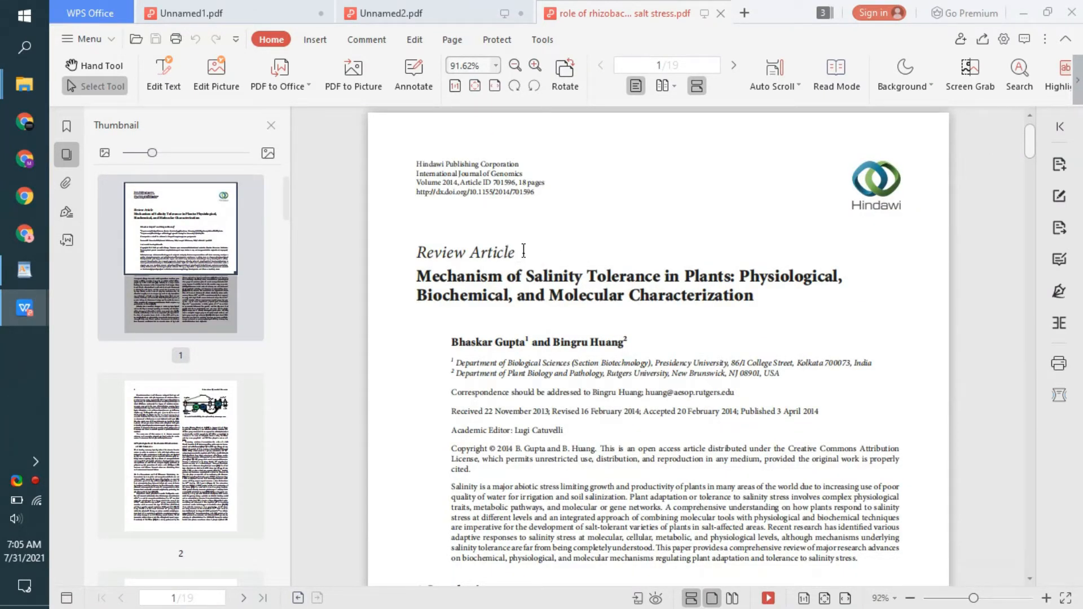
{"action": "scroll", "coordinate": [567, 322], "scroll_direction": "down", "scroll_amount": 6}
{"action": "scroll", "coordinate": [567, 322], "scroll_direction": "up", "scroll_amount": 6}
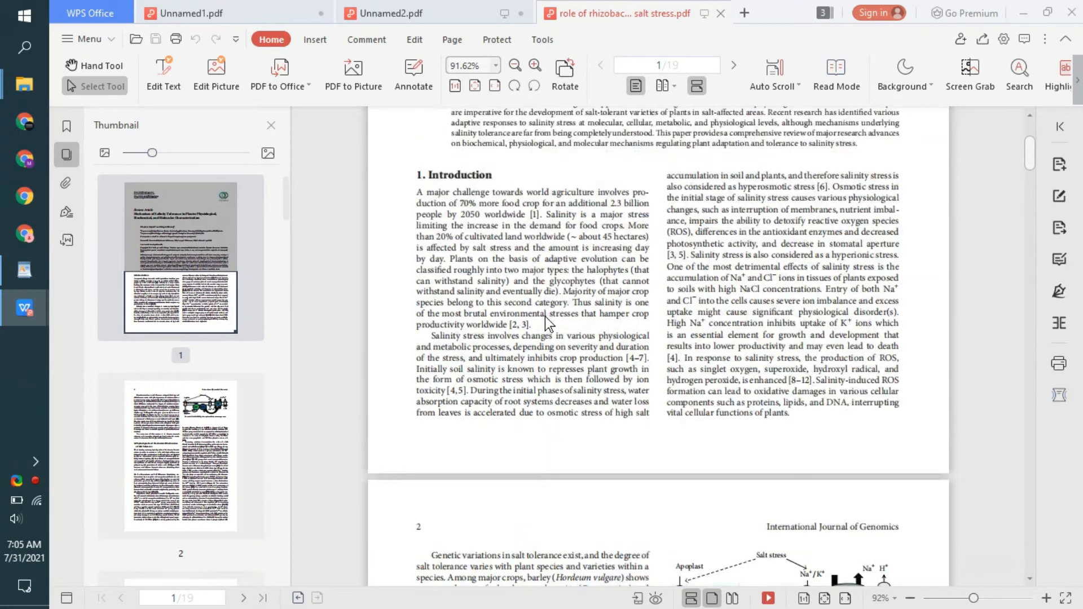
{"action": "double_click", "coordinate": [468, 285]}
{"action": "left_click", "coordinate": [468, 284]}
{"action": "key", "text": "ctrl+a"}
{"action": "key", "text": "Delete"}
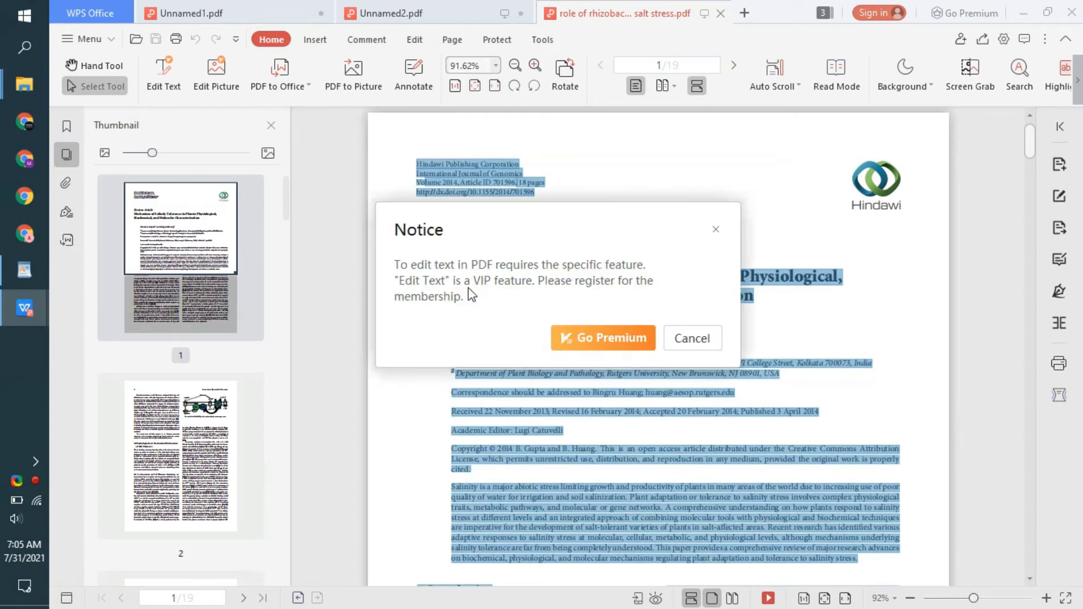
{"action": "left_click", "coordinate": [685, 338]}
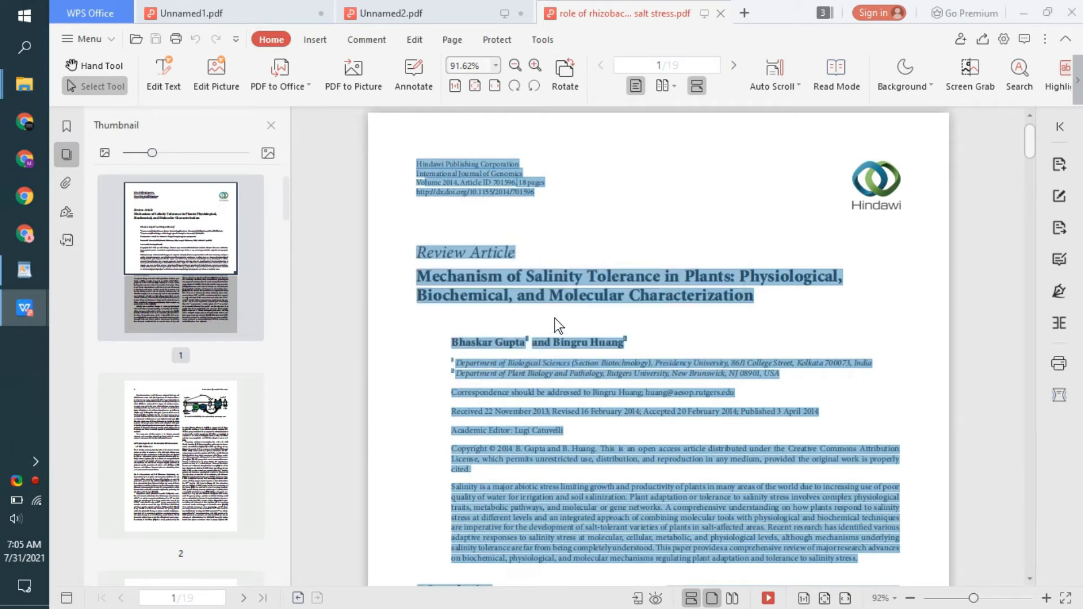
{"action": "left_click", "coordinate": [554, 302]}
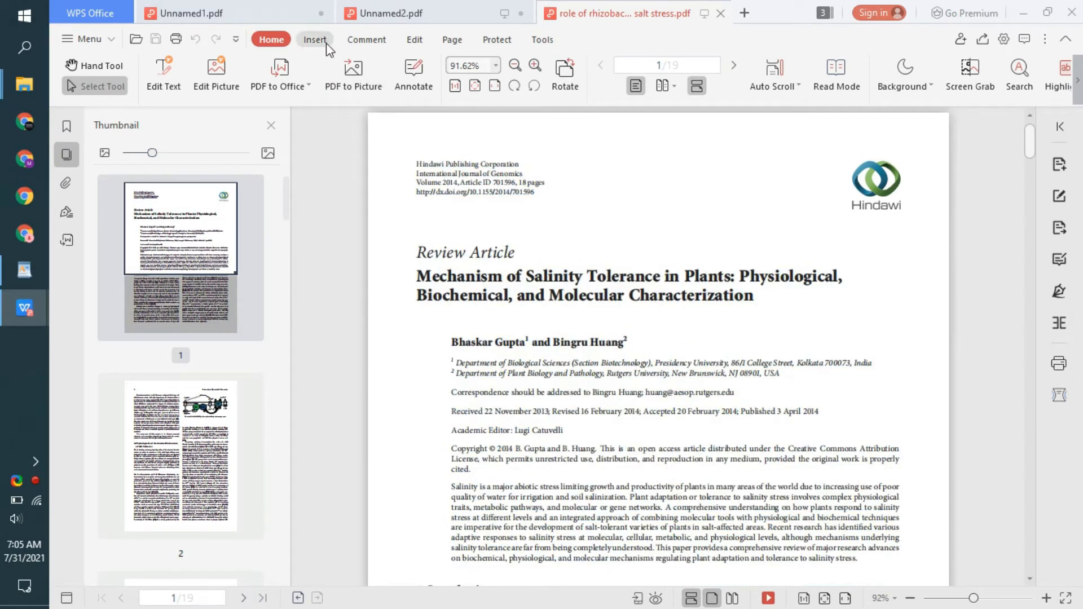
- Start annotating the PDF and highlight parts of the article's title in yellow
{"action": "left_click", "coordinate": [412, 80]}
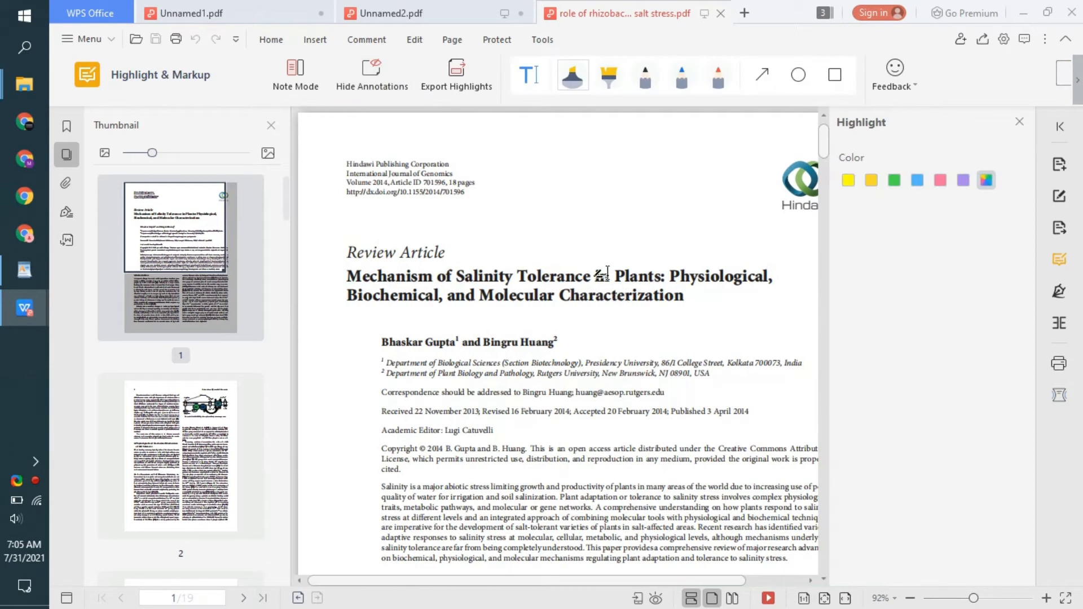
{"action": "left_click_drag", "start_coordinate": [614, 276], "coordinate": [692, 294]}
{"action": "left_click", "coordinate": [870, 180]}
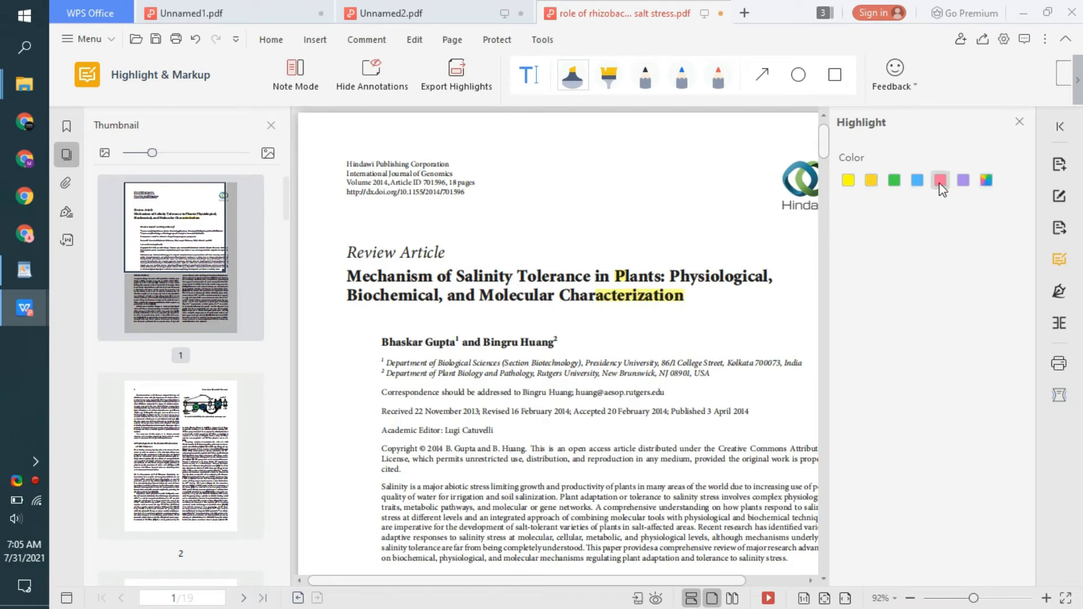
- Draw several freehand red pen strokes 2 pt wide across the title, abstract and introduction on the first page
{"action": "left_click", "coordinate": [608, 85]}
{"action": "left_click", "coordinate": [646, 79]}
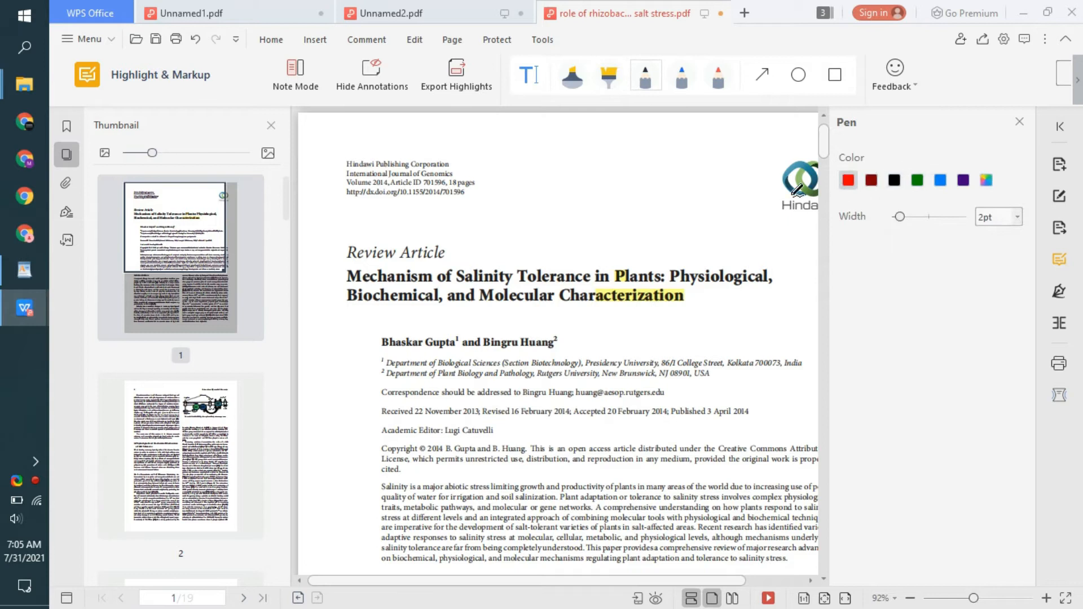
{"action": "mouse_move", "coordinate": [477, 305]}
{"action": "left_mouse_down"}
{"action": "mouse_move", "coordinate": [584, 303]}
{"action": "mouse_move", "coordinate": [675, 325]}
{"action": "left_mouse_up"}
{"action": "left_click_drag", "start_coordinate": [565, 393], "coordinate": [699, 242]}
{"action": "left_click_drag", "start_coordinate": [601, 440], "coordinate": [761, 233]}
{"action": "scroll", "coordinate": [584, 333], "scroll_direction": "down", "scroll_amount": 5}
{"action": "left_click_drag", "start_coordinate": [492, 375], "coordinate": [709, 168]}
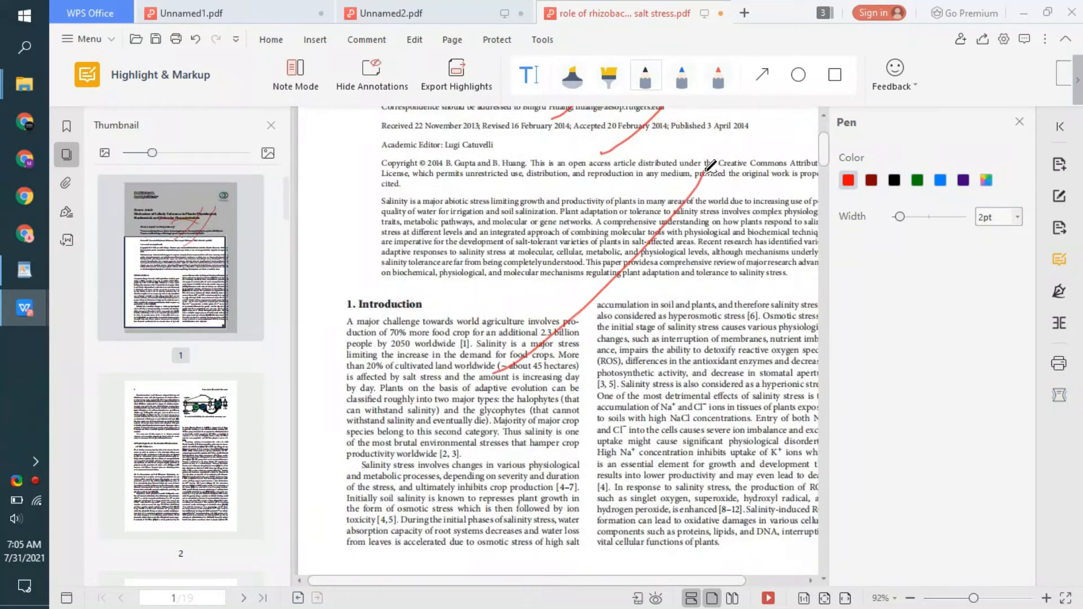
{"action": "scroll", "coordinate": [659, 336], "scroll_direction": "down", "scroll_amount": 10}
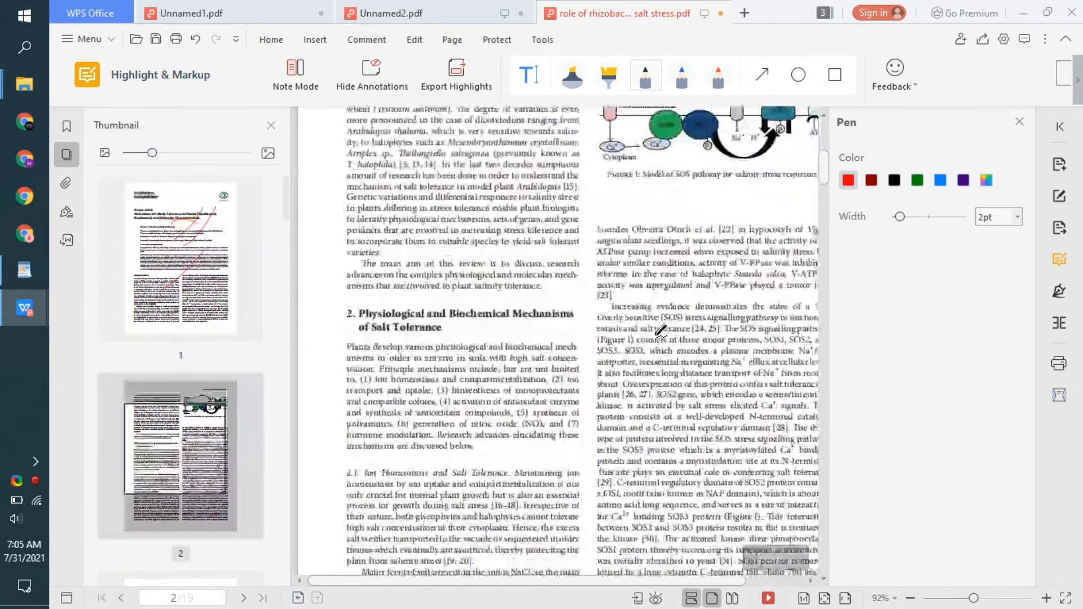
{"action": "scroll", "coordinate": [634, 331], "scroll_direction": "up", "scroll_amount": 6}
{"action": "scroll", "coordinate": [634, 332], "scroll_direction": "up", "scroll_amount": 10}
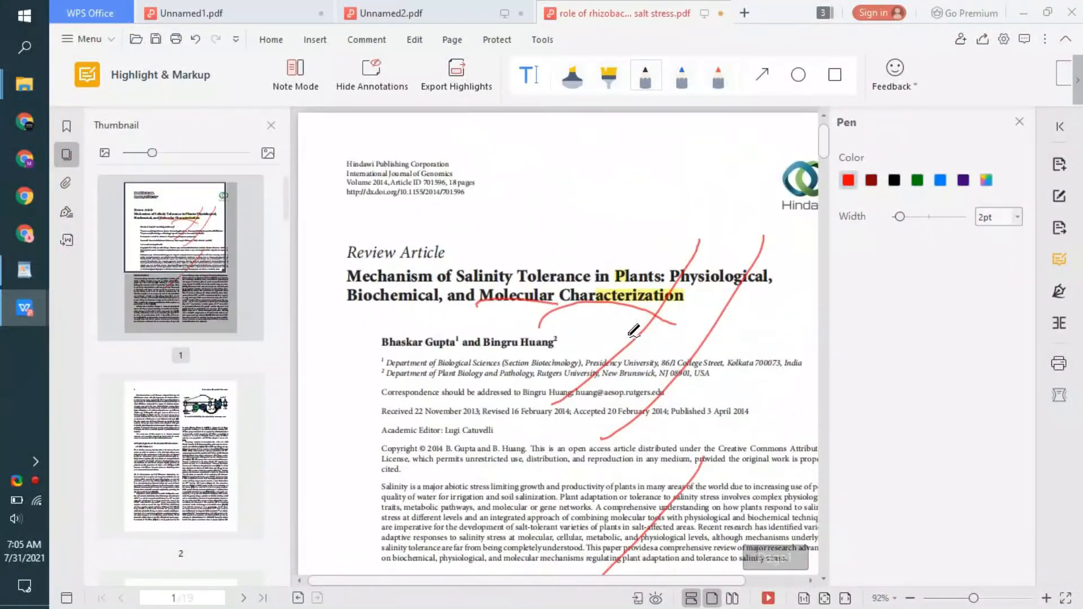
- Undo all the pen strokes and the title highlights
{"action": "key", "text": "ctrl+z"}
{"action": "key", "text": "ctrl+z"}
{"action": "key", "text": "ctrl+z"}
{"action": "key", "text": "ctrl+z"}
{"action": "key", "text": "ctrl+z"}
{"action": "key", "text": "ctrl+z"}
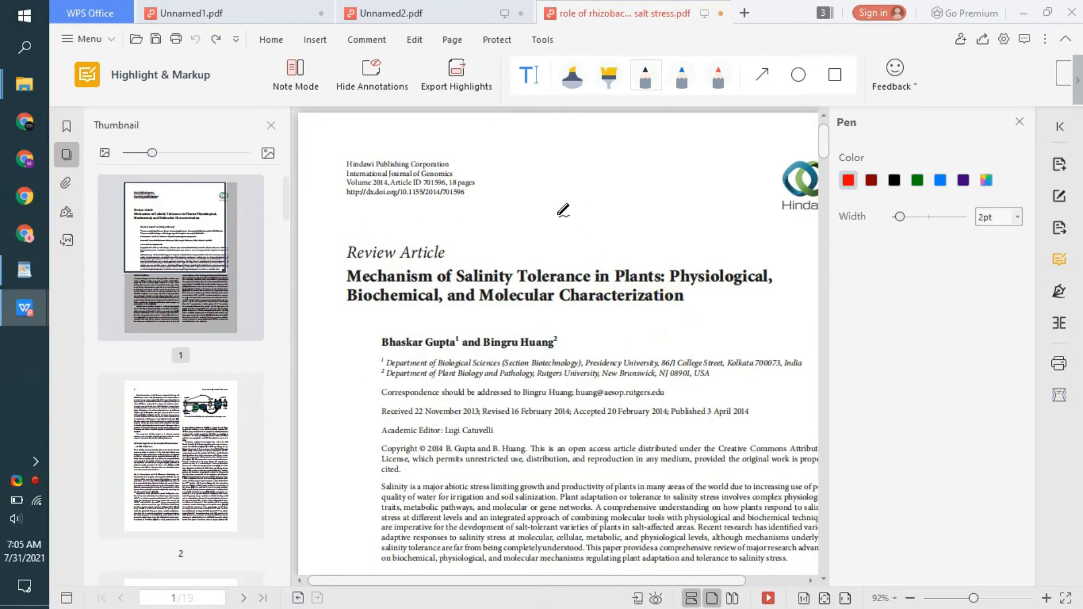
- Set a custom yellow pen colour and draw a freehand loop around the publication details above the title
{"action": "mouse_move", "coordinate": [494, 156]}
{"action": "left_mouse_down"}
{"action": "mouse_move", "coordinate": [490, 181]}
{"action": "mouse_move", "coordinate": [331, 205]}
{"action": "mouse_move", "coordinate": [517, 137]}
{"action": "mouse_move", "coordinate": [488, 187]}
{"action": "left_mouse_up"}
{"action": "key", "text": "ctrl+z"}
{"action": "left_click", "coordinate": [985, 180]}
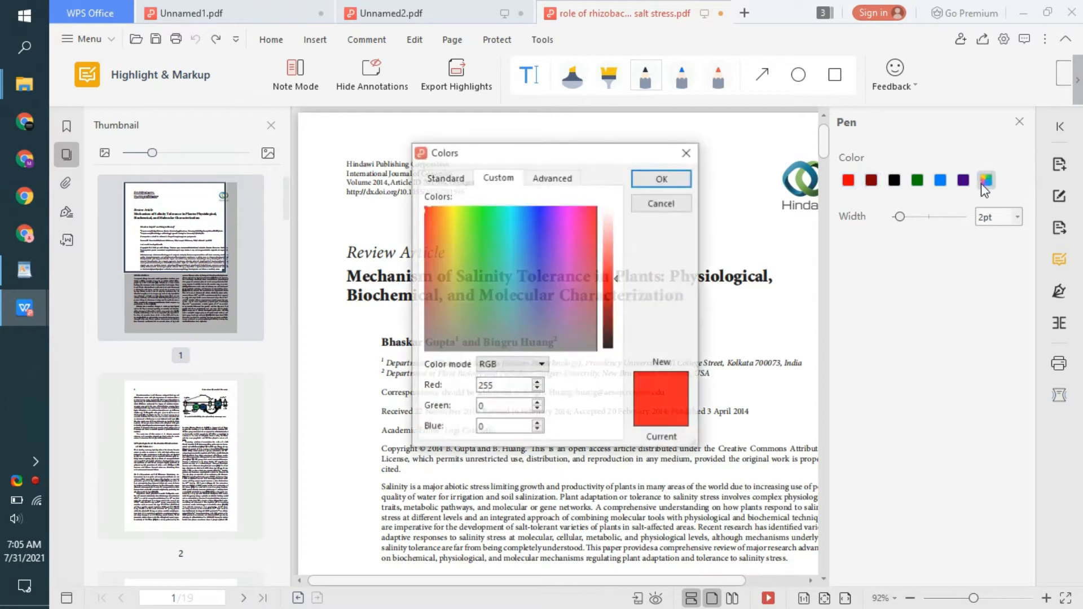
{"action": "mouse_move", "coordinate": [445, 208]}
{"action": "left_mouse_down"}
{"action": "mouse_move", "coordinate": [461, 225]}
{"action": "mouse_move", "coordinate": [451, 213]}
{"action": "left_mouse_up"}
{"action": "left_click", "coordinate": [662, 178]}
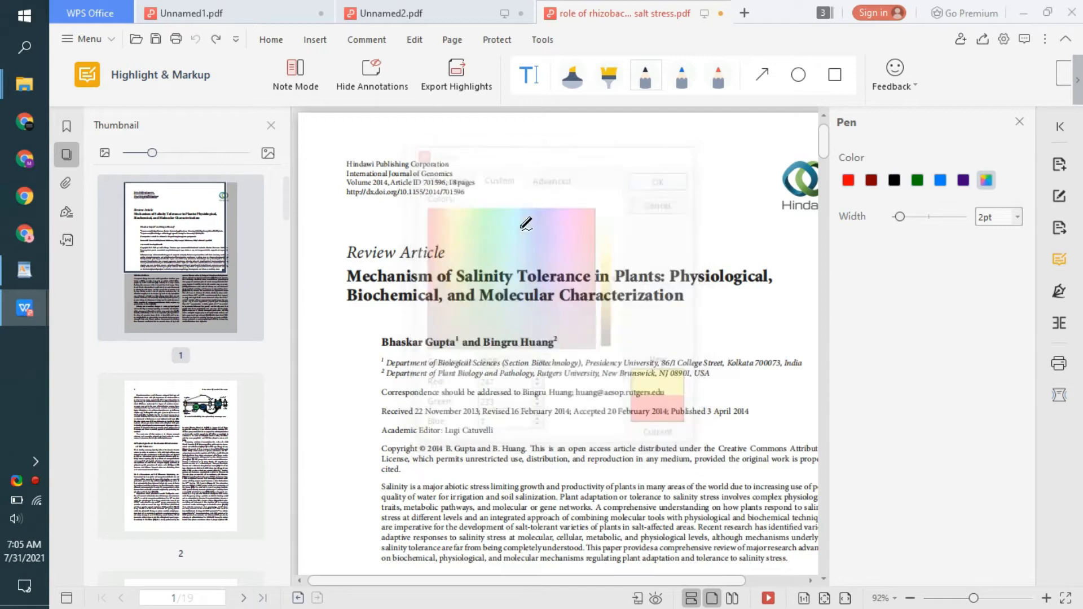
{"action": "mouse_move", "coordinate": [334, 202]}
{"action": "left_mouse_down"}
{"action": "mouse_move", "coordinate": [472, 197]}
{"action": "mouse_move", "coordinate": [346, 135]}
{"action": "mouse_move", "coordinate": [356, 204]}
{"action": "left_mouse_up"}
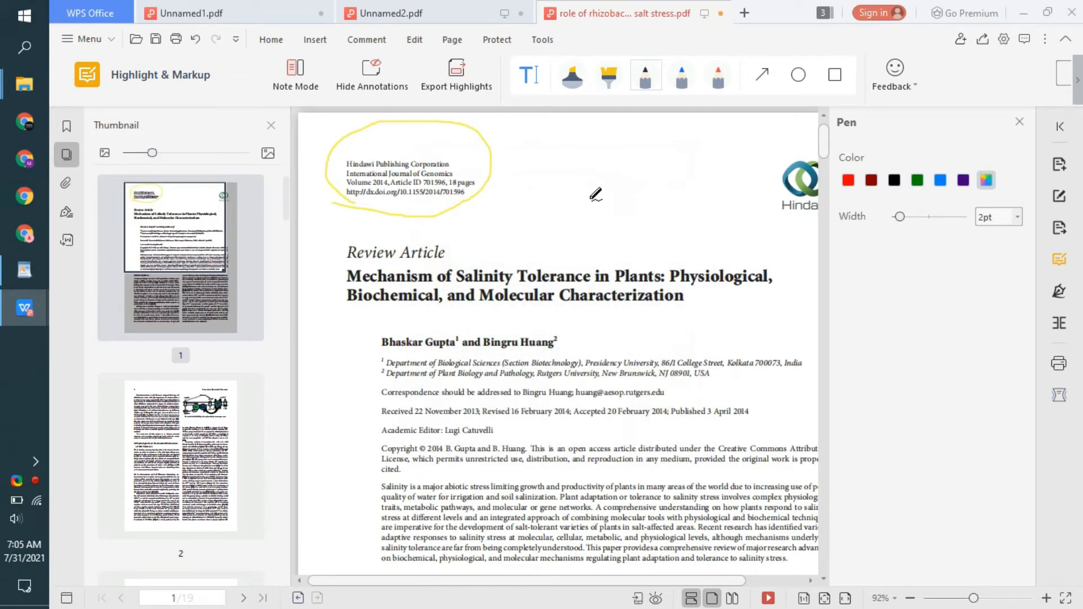
- Cover the publication details with a rectangular area highlight, and undo both the highlight and the pen loop
{"action": "left_click", "coordinate": [609, 74]}
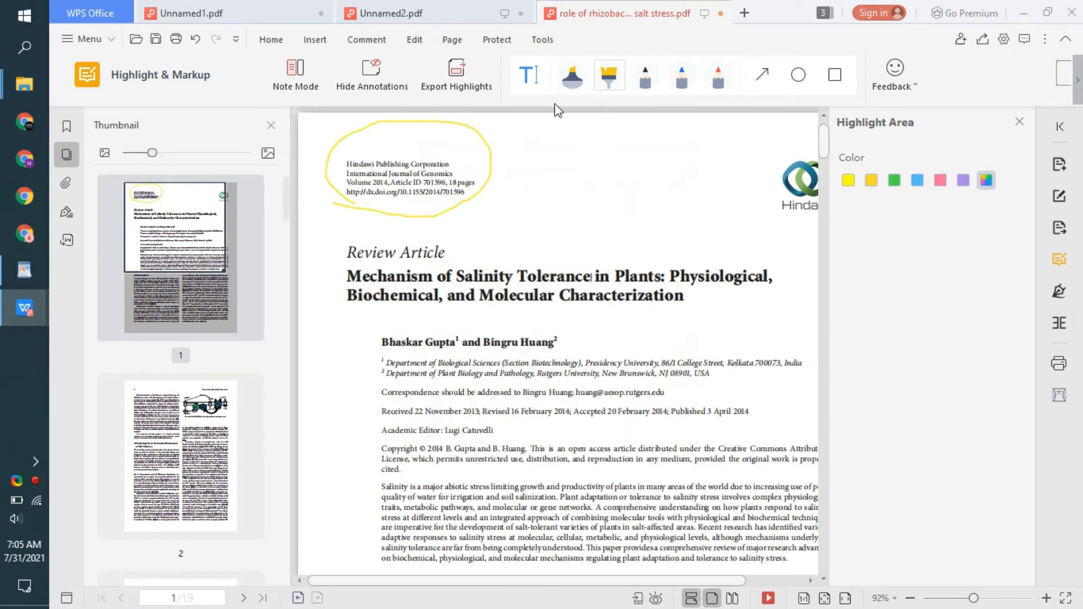
{"action": "left_click_drag", "start_coordinate": [513, 200], "coordinate": [320, 136]}
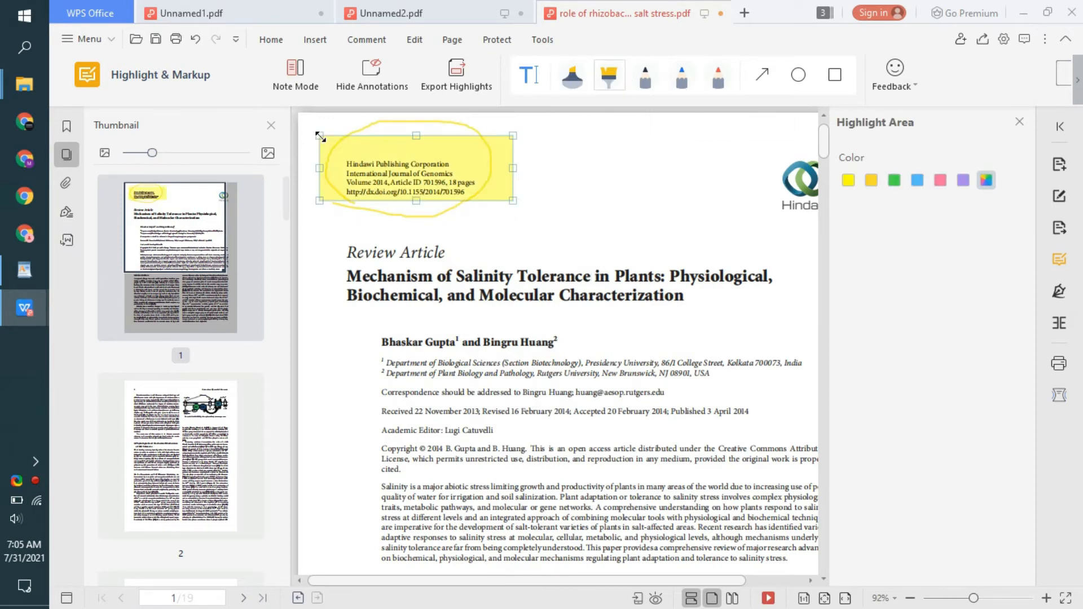
{"action": "key", "text": "ctrl+z"}
{"action": "key", "text": "ctrl+z"}
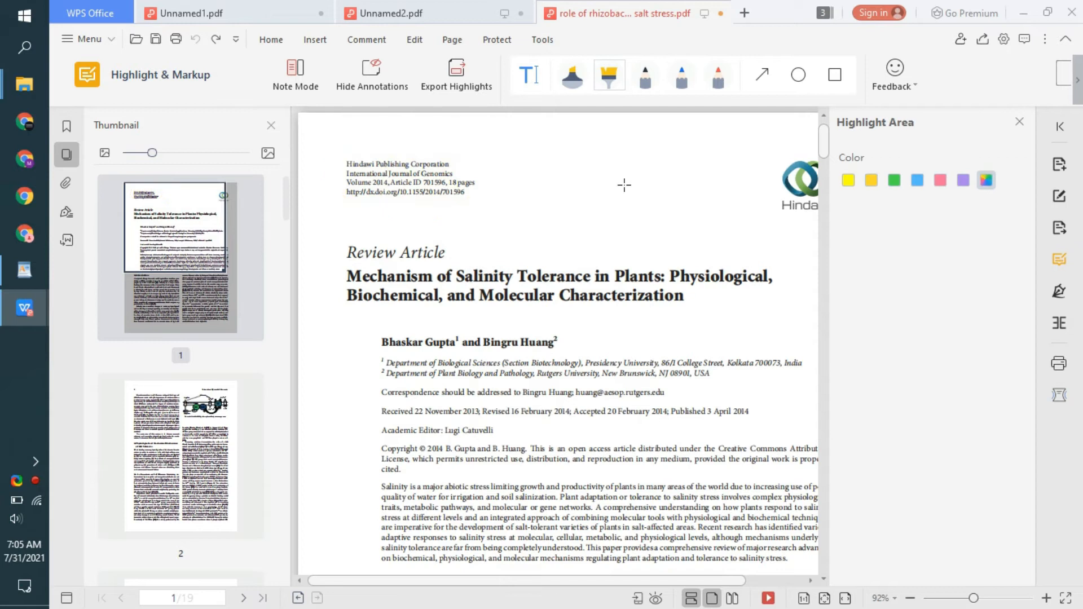
- Highlight the article's two-line title with a yellow area highlight, undoing and redrawing the first attempt
{"action": "left_click_drag", "start_coordinate": [345, 272], "coordinate": [781, 306]}
{"action": "key", "text": "ctrl+z"}
{"action": "left_click_drag", "start_coordinate": [365, 267], "coordinate": [781, 308]}
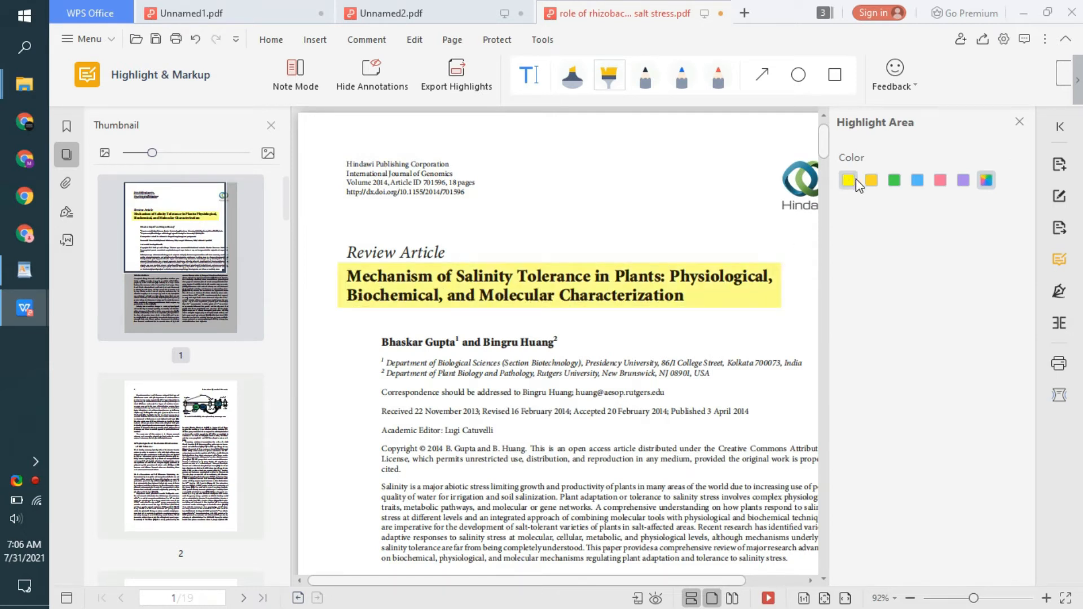
- Set the area highlight colour to a custom golden yellow with Red 254, Green 222 and Blue 0
{"action": "left_click", "coordinate": [986, 180]}
{"action": "mouse_move", "coordinate": [449, 207]}
{"action": "left_mouse_down"}
{"action": "mouse_move", "coordinate": [449, 231]}
{"action": "mouse_move", "coordinate": [457, 199]}
{"action": "left_mouse_up"}
{"action": "left_click_drag", "start_coordinate": [455, 200], "coordinate": [452, 179]}
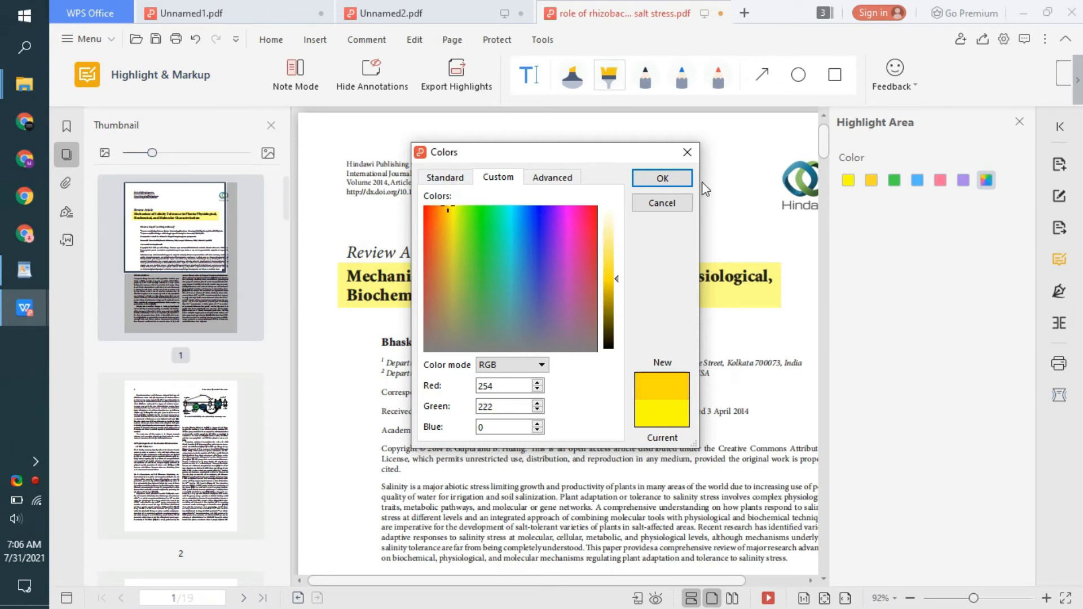
{"action": "left_click", "coordinate": [665, 178]}
- Highlight the authors' line in golden yellow, and undo it together with the lighter title highlight
{"action": "left_click_drag", "start_coordinate": [335, 247], "coordinate": [458, 265]}
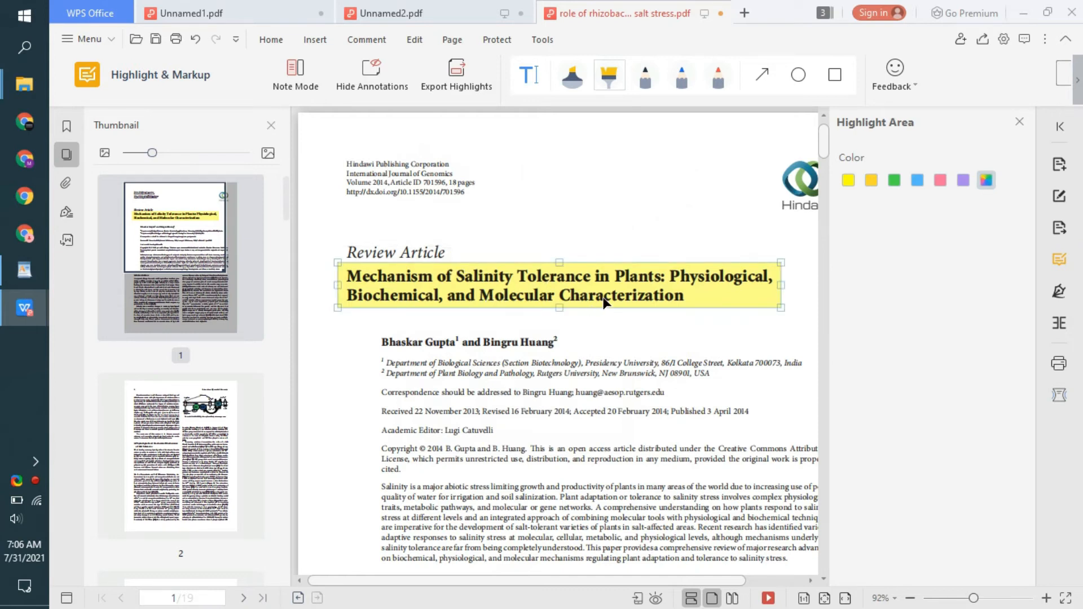
{"action": "left_click_drag", "start_coordinate": [382, 331], "coordinate": [589, 372]}
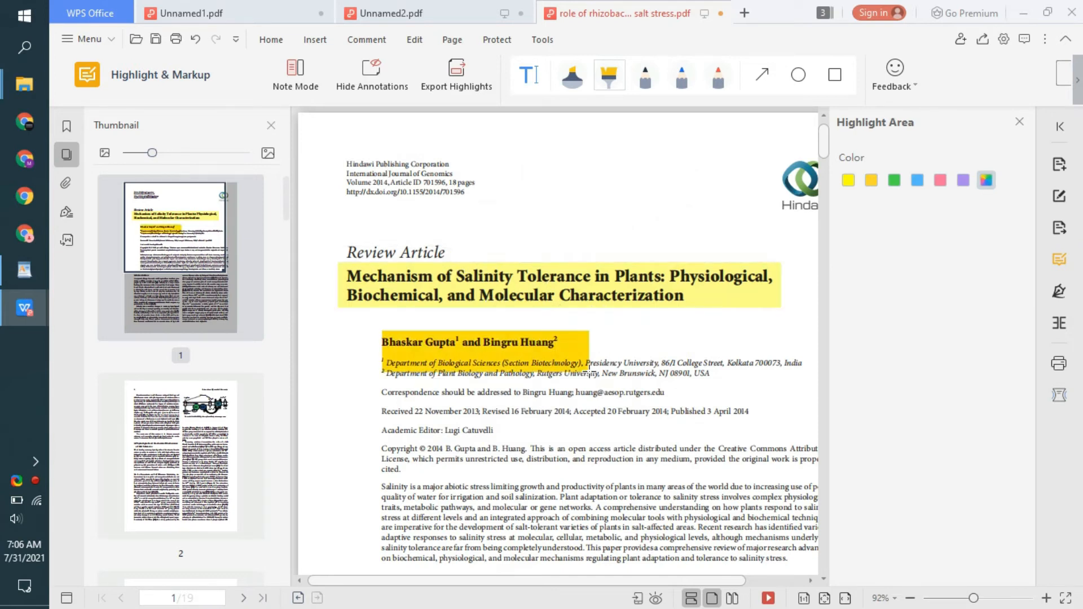
{"action": "key", "text": "ctrl+z"}
{"action": "key", "text": "ctrl+z"}
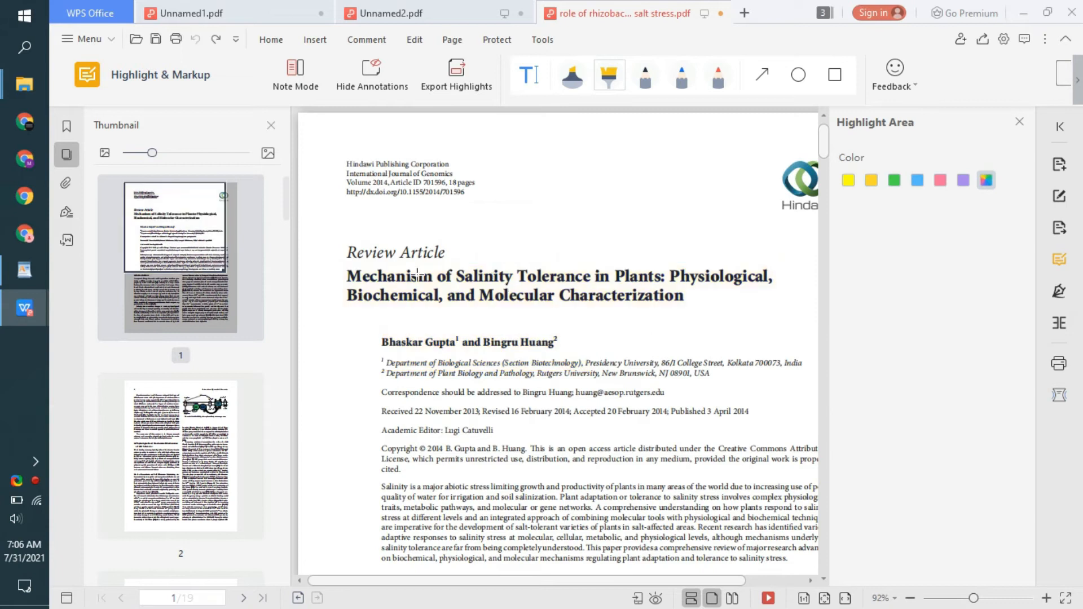
- Cover the article's two-line title with a golden yellow area highlight
{"action": "left_click_drag", "start_coordinate": [331, 265], "coordinate": [793, 312]}
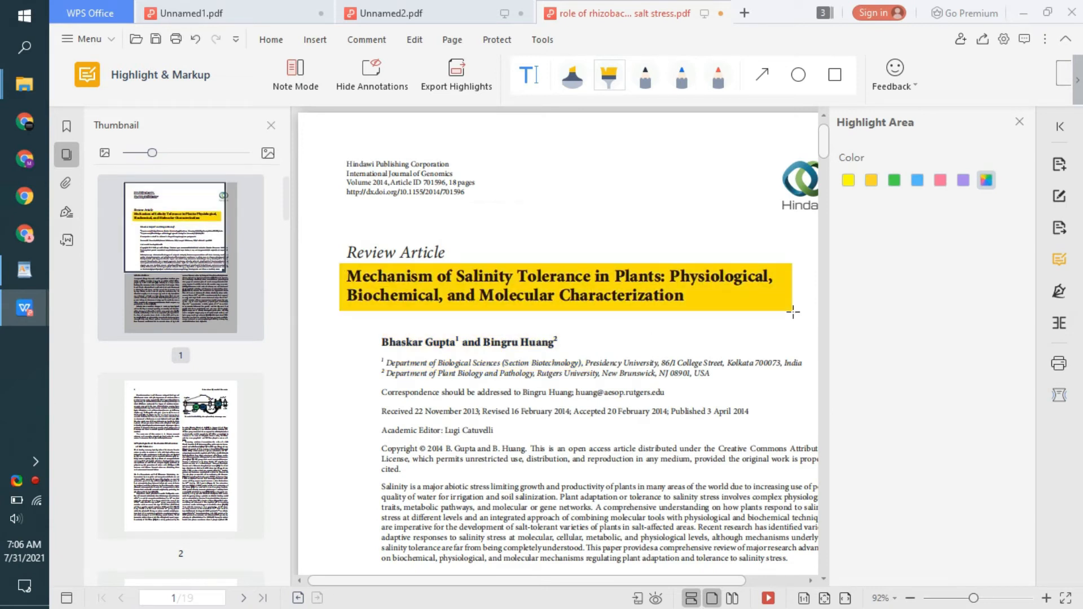
{"action": "scroll", "coordinate": [504, 435], "scroll_direction": "down", "scroll_amount": 6}
{"action": "scroll", "coordinate": [540, 374], "scroll_direction": "up", "scroll_amount": 6}
{"action": "scroll", "coordinate": [232, 297], "scroll_direction": "down", "scroll_amount": 10}
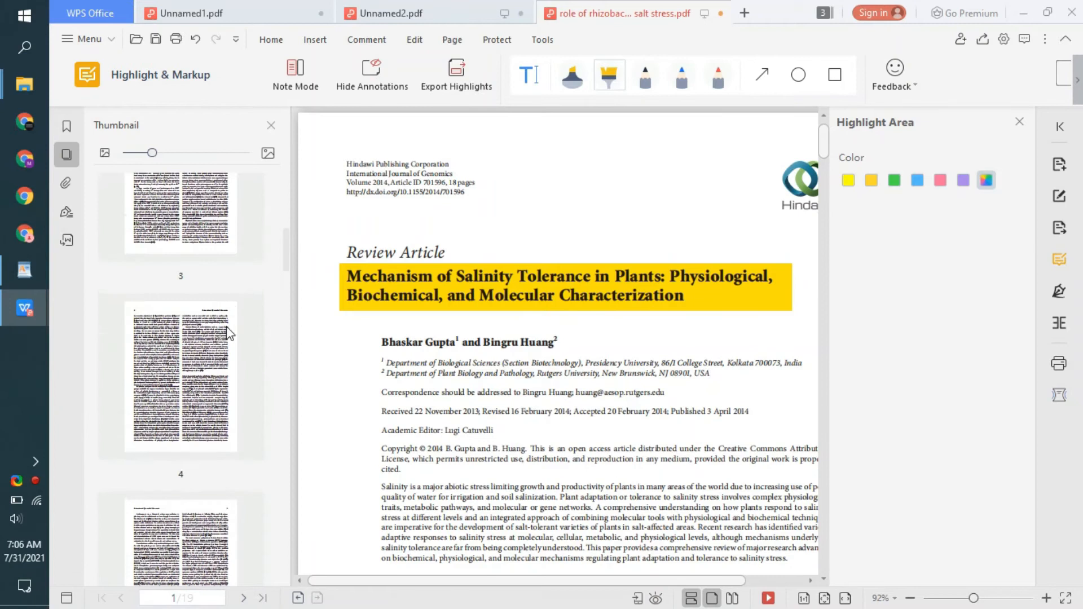
- Turn on note mode, dismissing its explanation, and draw several area highlights across both columns of the introduction on page 1
{"action": "left_click", "coordinate": [296, 72]}
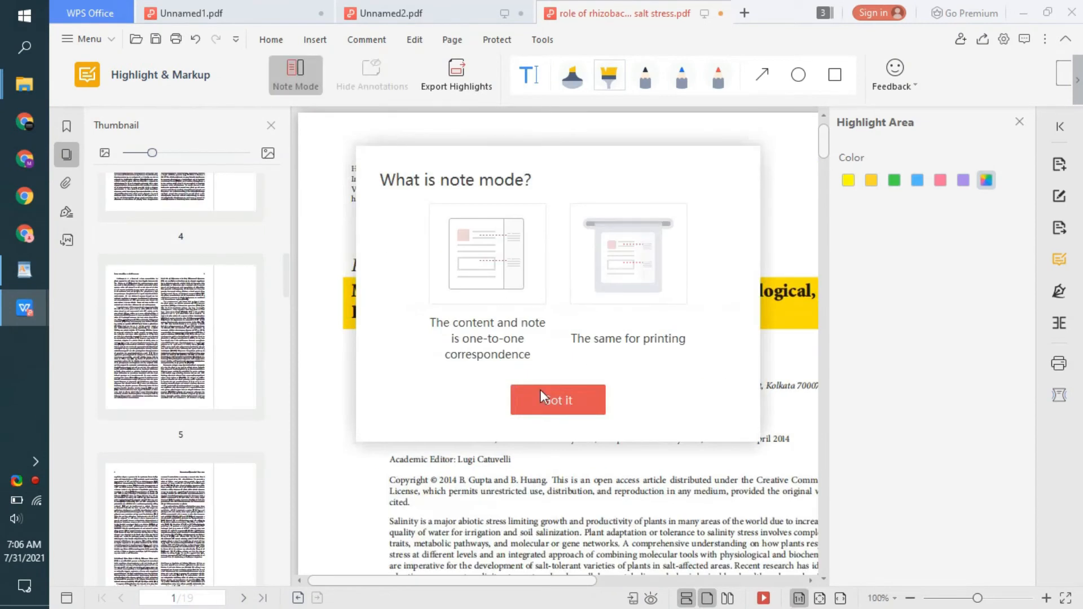
{"action": "left_click", "coordinate": [550, 399]}
{"action": "scroll", "coordinate": [543, 390], "scroll_direction": "down", "scroll_amount": 5}
{"action": "left_click_drag", "start_coordinate": [519, 313], "coordinate": [597, 369]}
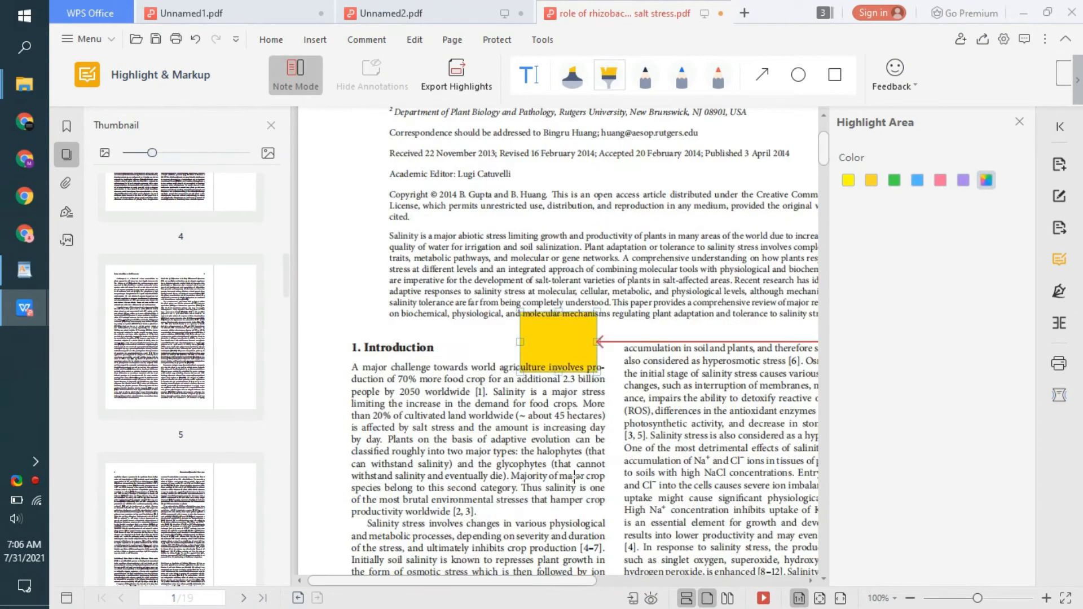
{"action": "left_click_drag", "start_coordinate": [574, 477], "coordinate": [652, 505]}
{"action": "left_click_drag", "start_coordinate": [685, 417], "coordinate": [788, 496]}
{"action": "left_click_drag", "start_coordinate": [290, 401], "coordinate": [293, 400]}
{"action": "left_click_drag", "start_coordinate": [373, 389], "coordinate": [531, 505]}
{"action": "scroll", "coordinate": [531, 505], "scroll_direction": "down", "scroll_amount": 5}
{"action": "left_click_drag", "start_coordinate": [487, 266], "coordinate": [688, 358]}
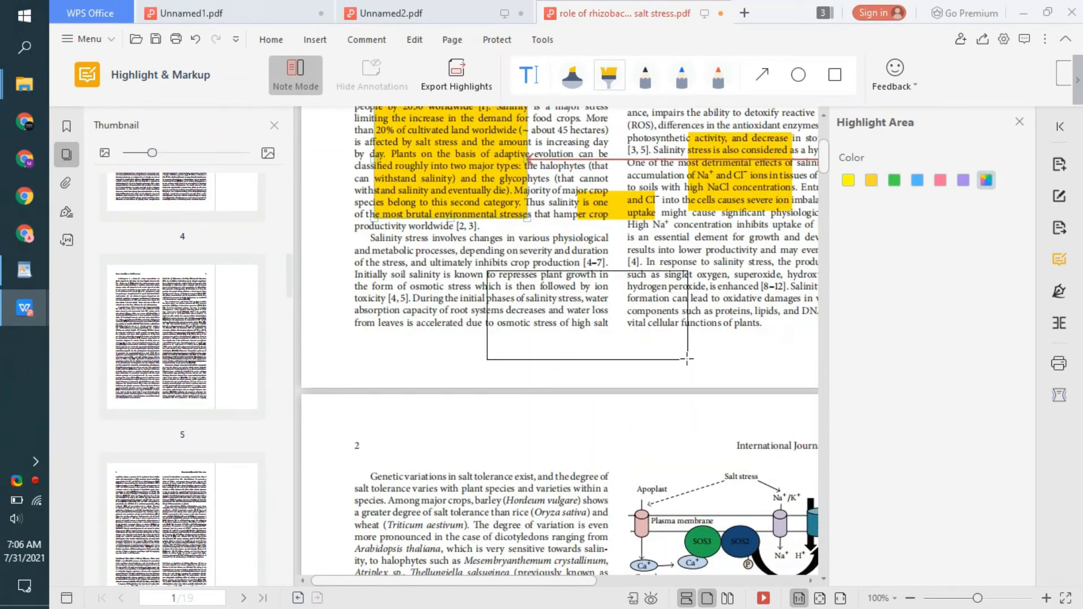
- Add area highlights over the first-column text above section 2 and over Figure 1 on page 2
{"action": "scroll", "coordinate": [445, 316], "scroll_direction": "down", "scroll_amount": 3}
{"action": "mouse_move", "coordinate": [346, 268]}
{"action": "left_mouse_down"}
{"action": "mouse_move", "coordinate": [667, 472]}
{"action": "mouse_move", "coordinate": [648, 530]}
{"action": "mouse_move", "coordinate": [608, 534]}
{"action": "left_mouse_up"}
{"action": "left_click_drag", "start_coordinate": [632, 288], "coordinate": [564, 445]}
{"action": "left_click_drag", "start_coordinate": [753, 581], "coordinate": [589, 585]}
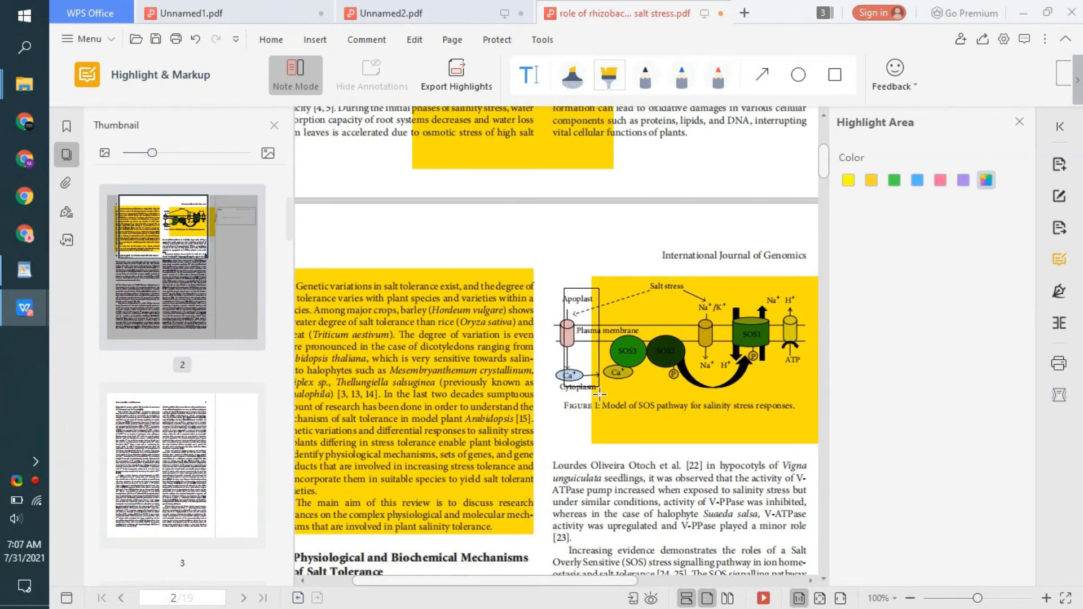
{"action": "left_click", "coordinate": [581, 376]}
{"action": "left_click_drag", "start_coordinate": [554, 275], "coordinate": [587, 444]}
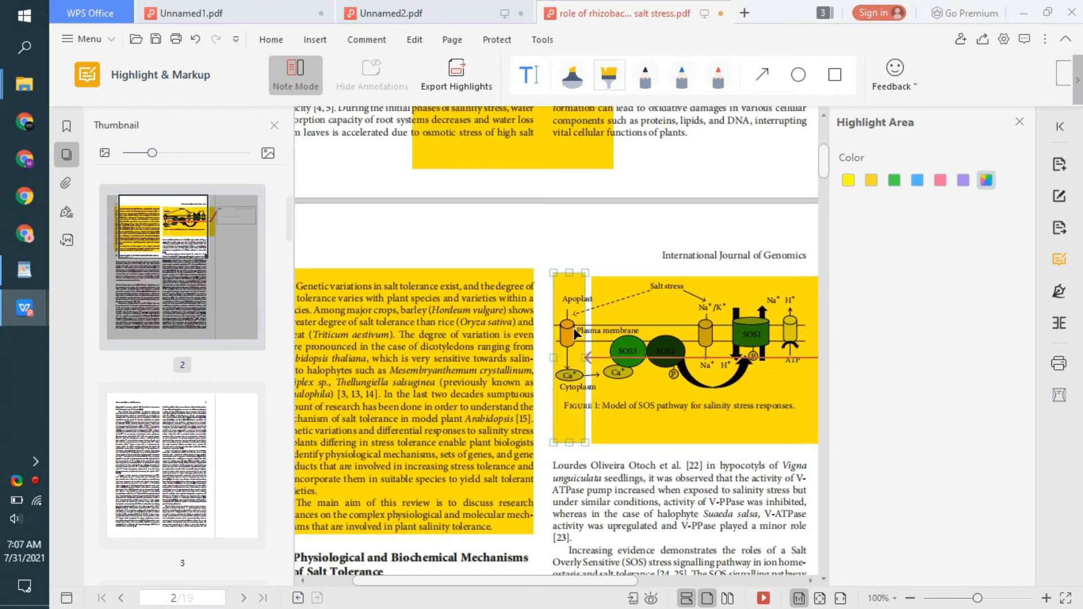
- Draw an overlapping area highlight over the left half of Figure 1, and delete it
{"action": "left_click_drag", "start_coordinate": [533, 269], "coordinate": [678, 450]}
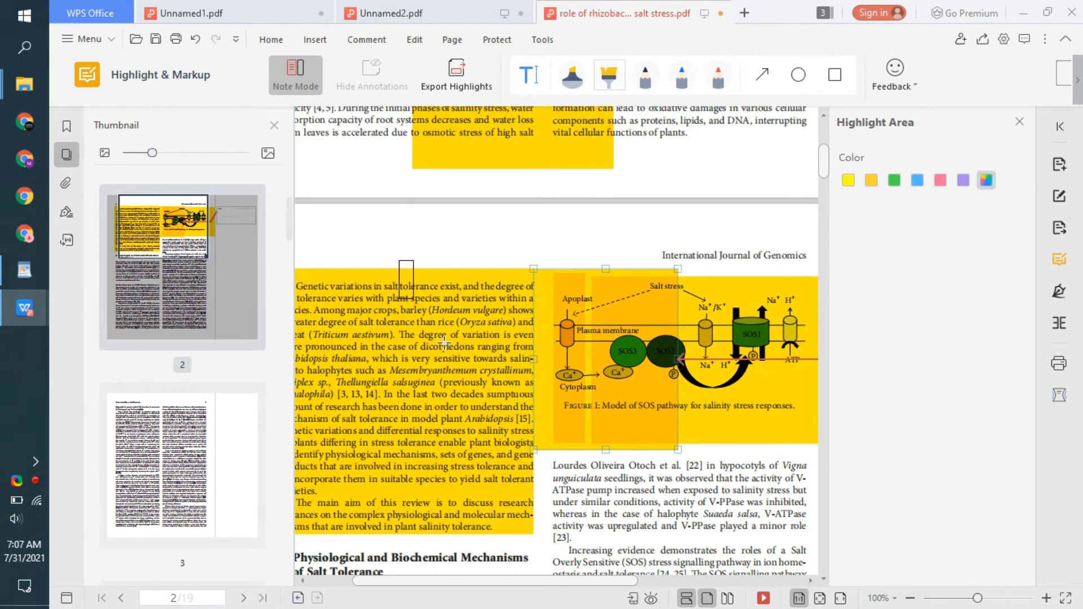
{"action": "left_click", "coordinate": [410, 288]}
{"action": "left_click_drag", "start_coordinate": [506, 248], "coordinate": [652, 383]}
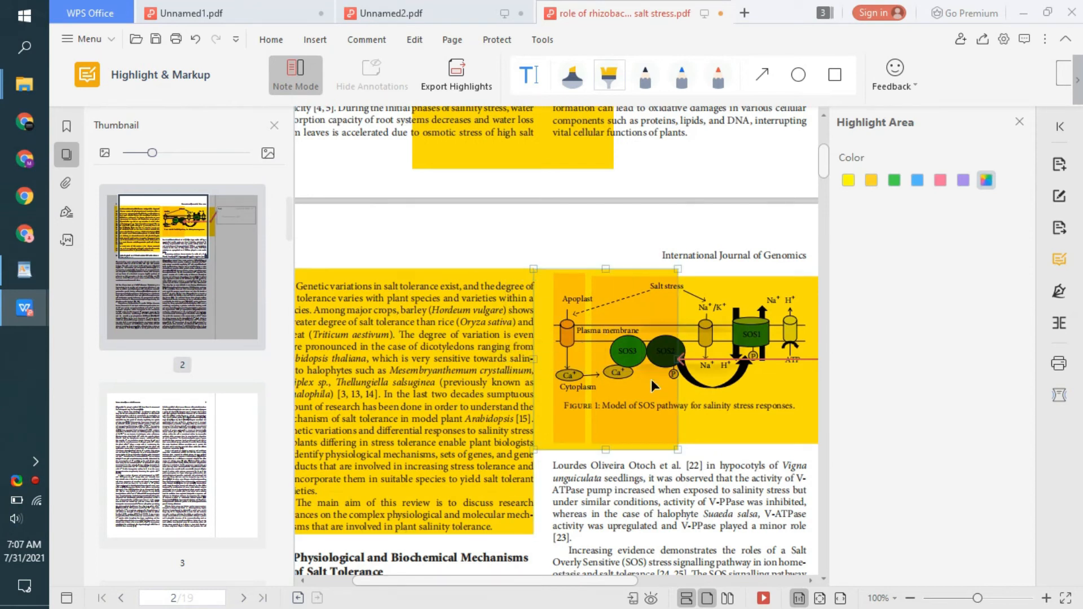
{"action": "left_click_drag", "start_coordinate": [513, 227], "coordinate": [677, 372]}
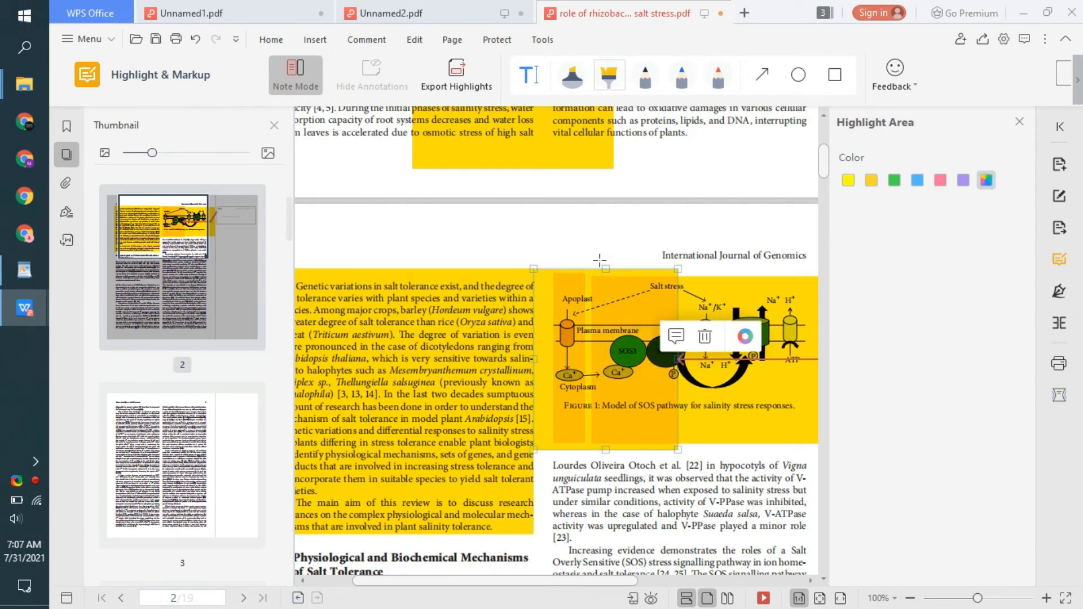
{"action": "left_click", "coordinate": [745, 337]}
{"action": "left_click", "coordinate": [615, 354]}
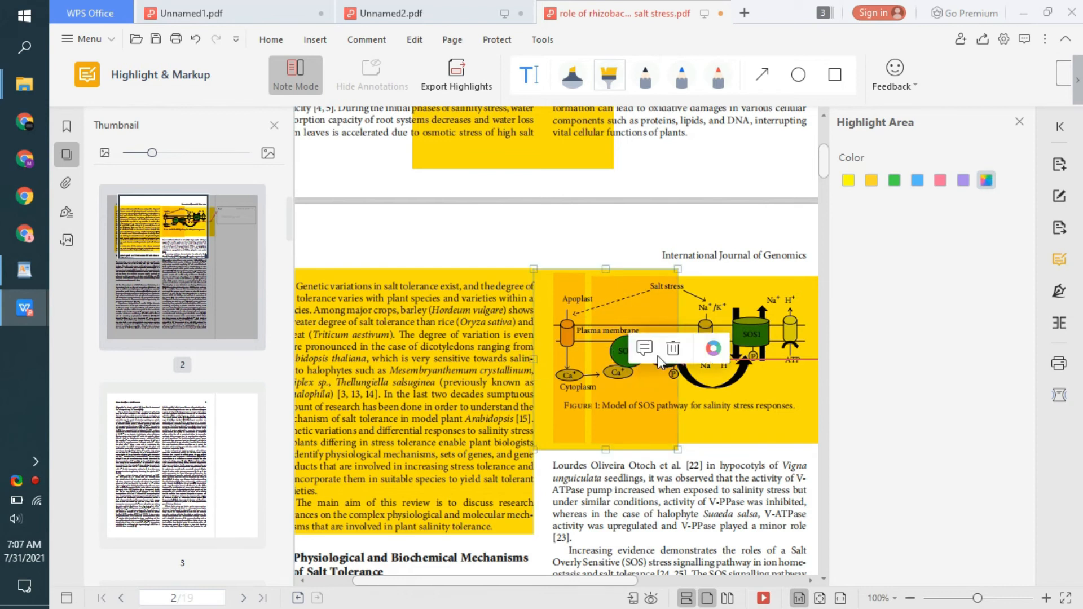
{"action": "left_click", "coordinate": [673, 348]}
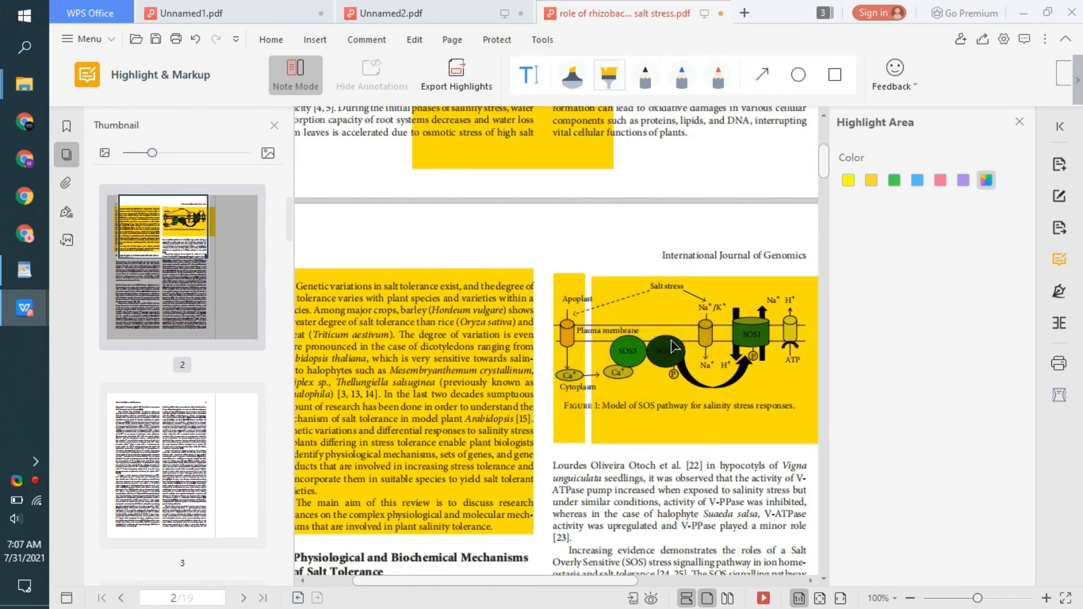
- Read through the article from Figure 1 on page 2 onward to the reference list on page 13
{"action": "scroll", "coordinate": [672, 348], "scroll_direction": "down", "scroll_amount": 10}
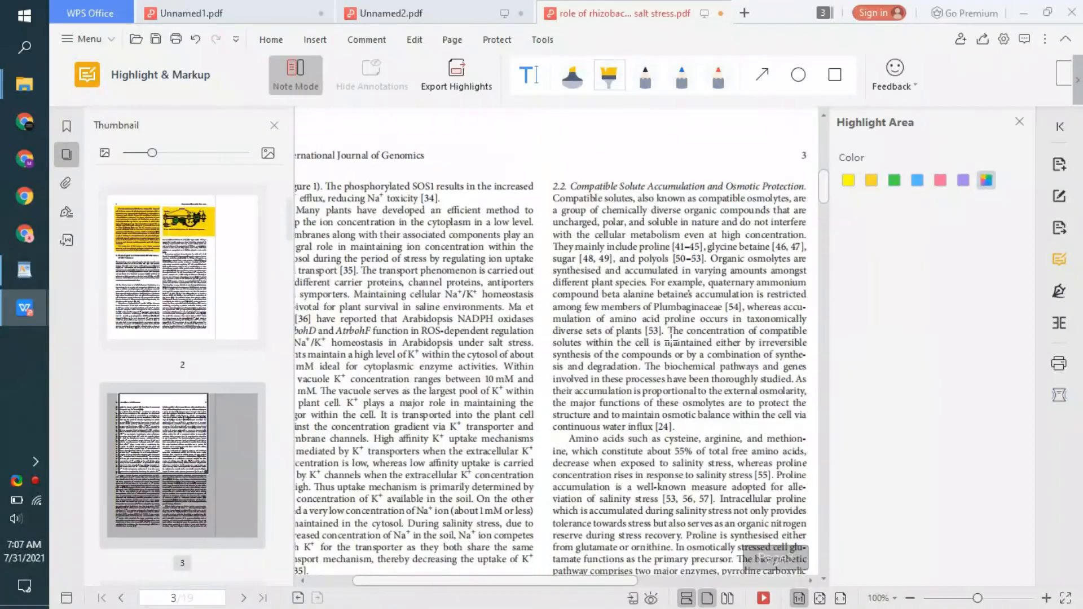
{"action": "scroll", "coordinate": [671, 340], "scroll_direction": "down", "scroll_amount": 10}
{"action": "scroll", "coordinate": [675, 350], "scroll_direction": "down", "scroll_amount": 20}
{"action": "scroll", "coordinate": [690, 354], "scroll_direction": "down", "scroll_amount": 20}
{"action": "scroll", "coordinate": [691, 359], "scroll_direction": "down", "scroll_amount": 20}
{"action": "scroll", "coordinate": [694, 356], "scroll_direction": "down", "scroll_amount": 20}
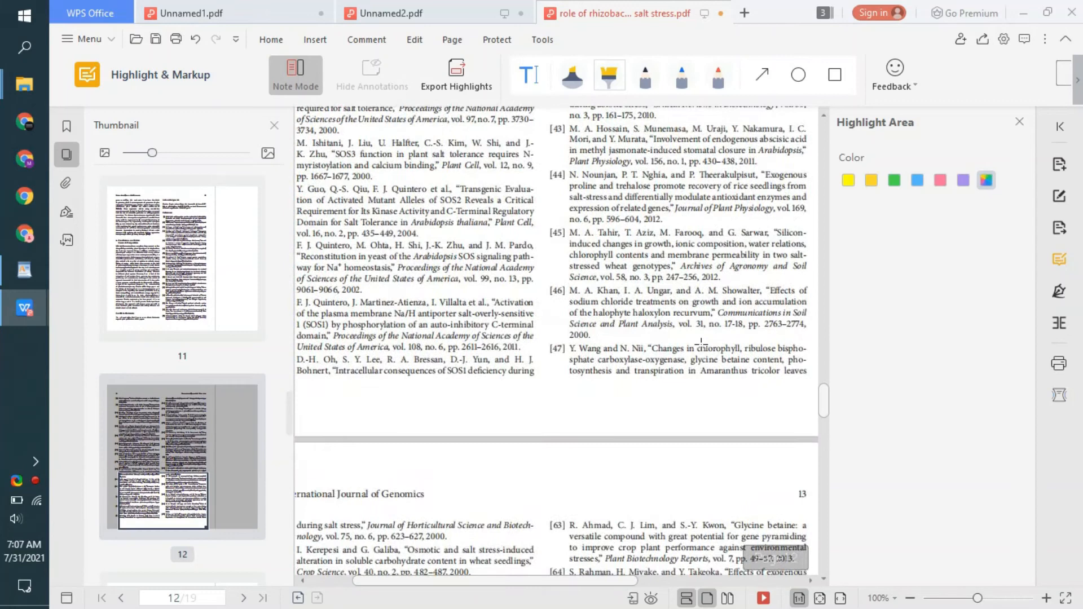
{"action": "scroll", "coordinate": [701, 343], "scroll_direction": "down", "scroll_amount": 15}
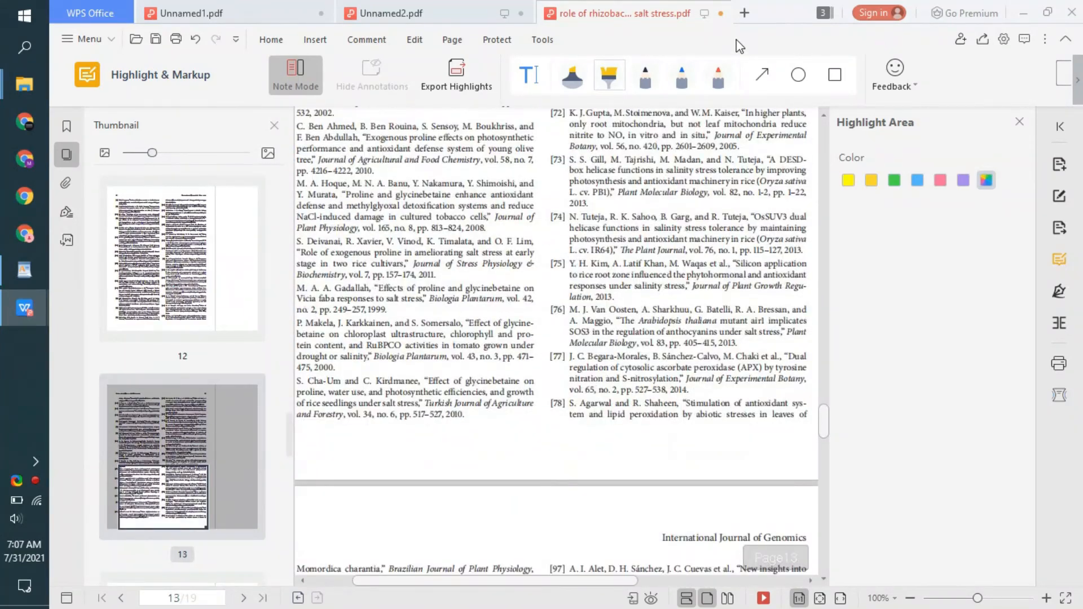
- Show the article's bookmarks in place of the page thumbnails, and return to the title on page 1
{"action": "left_click", "coordinate": [66, 126]}
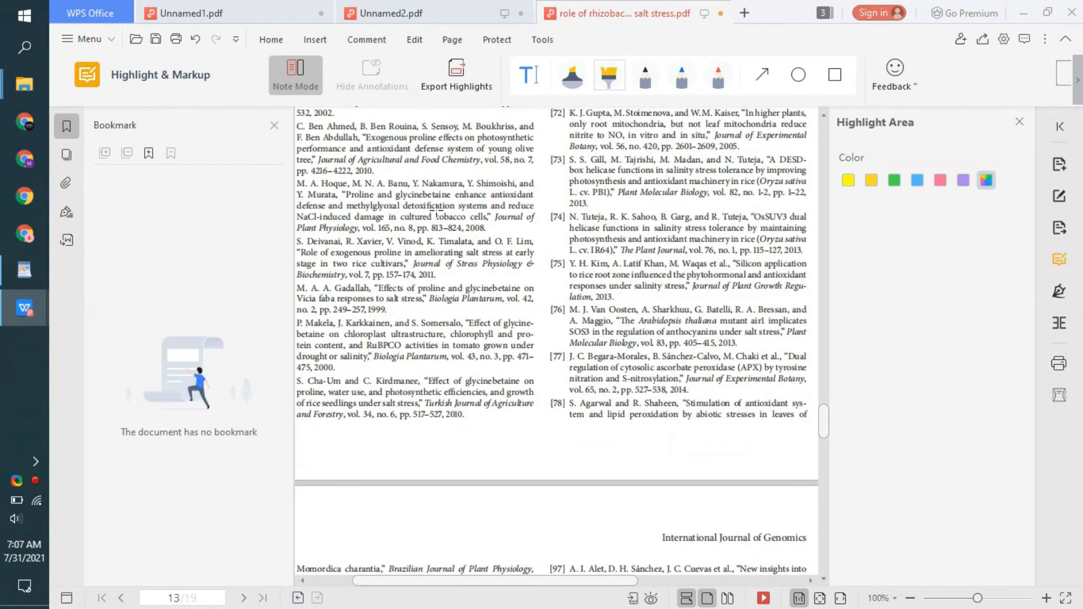
{"action": "scroll", "coordinate": [780, 446], "scroll_direction": "up", "scroll_amount": 5}
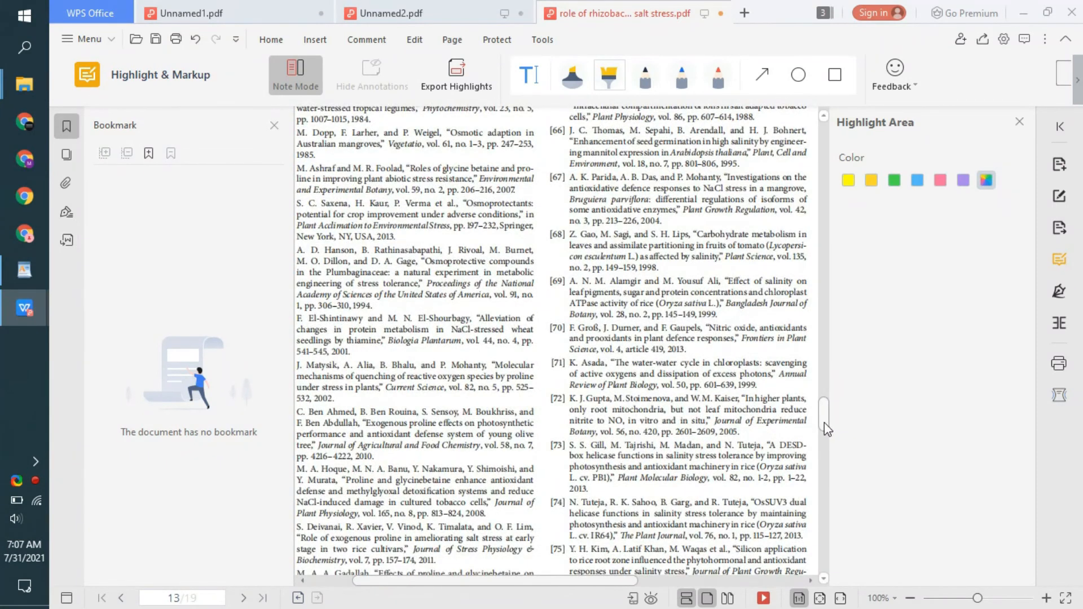
{"action": "left_click_drag", "start_coordinate": [824, 422], "coordinate": [822, 129]}
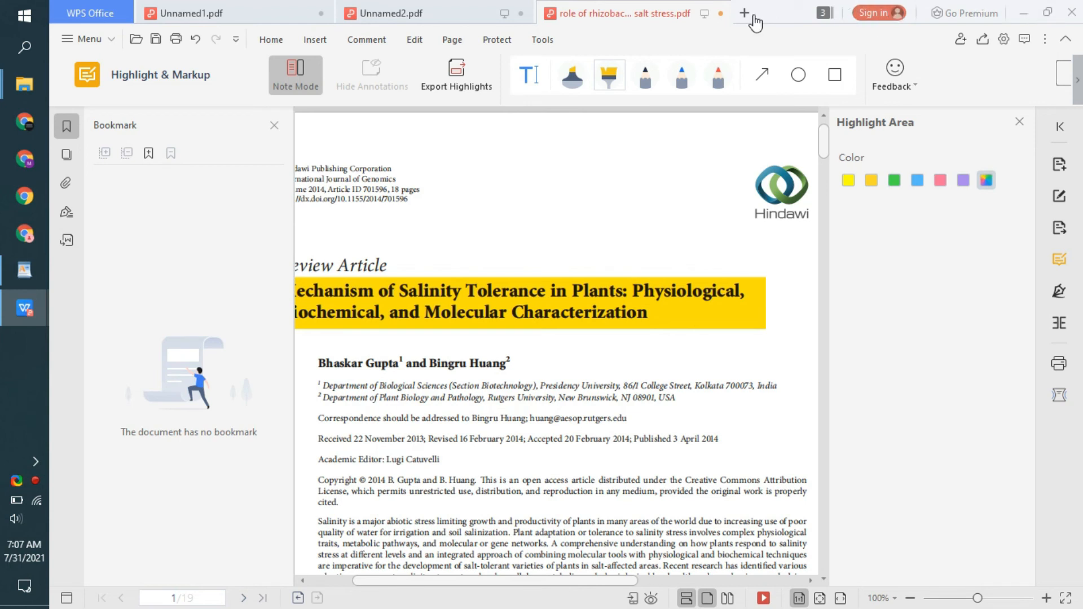
- Close the salt stress article, Unnamed2.pdf and Unnamed1.pdf without saving their changes, and quit WPS Office
{"action": "left_click", "coordinate": [721, 13]}
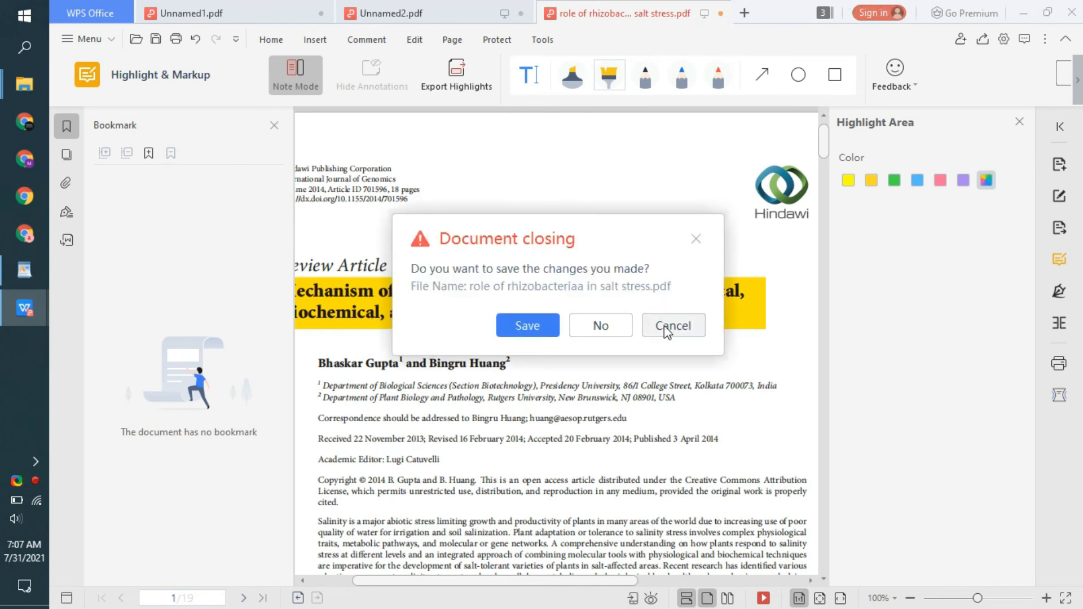
{"action": "left_click", "coordinate": [600, 326]}
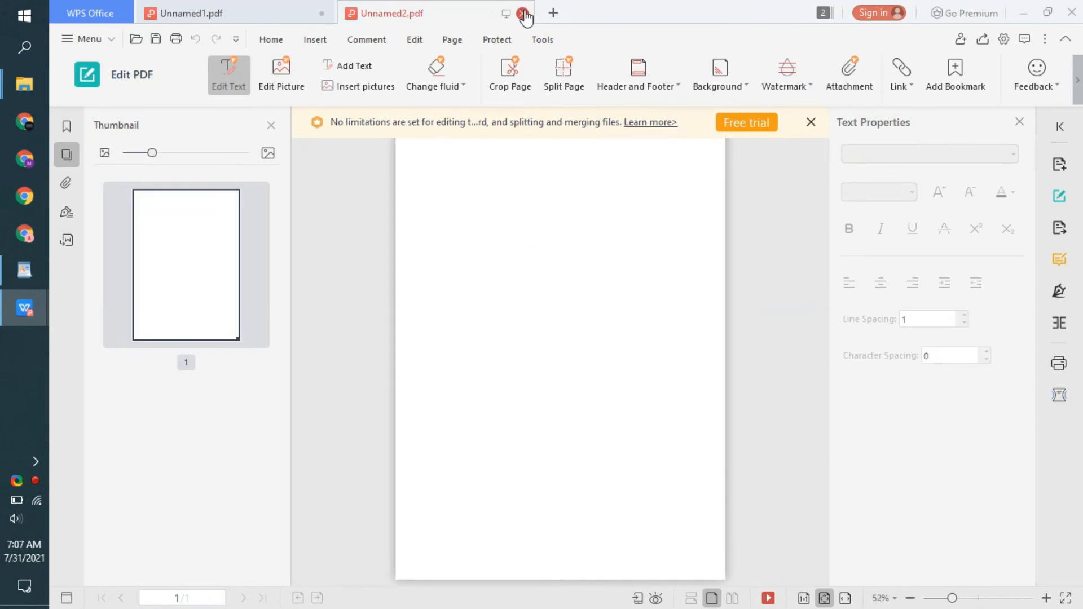
{"action": "left_click", "coordinate": [522, 13]}
{"action": "left_click", "coordinate": [600, 325]}
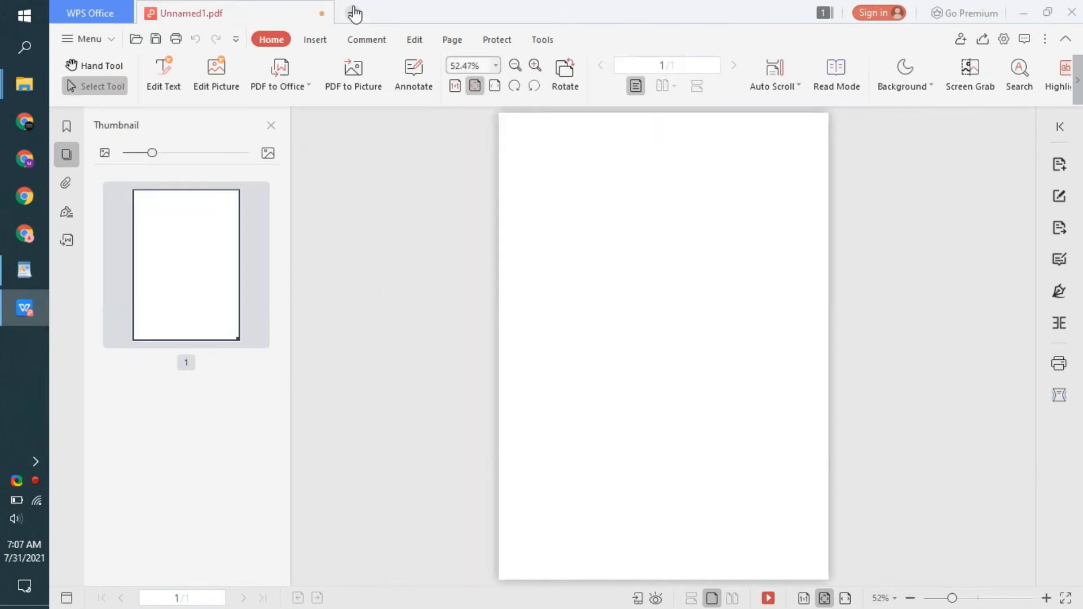
{"action": "left_click", "coordinate": [321, 14]}
{"action": "left_click", "coordinate": [612, 326]}
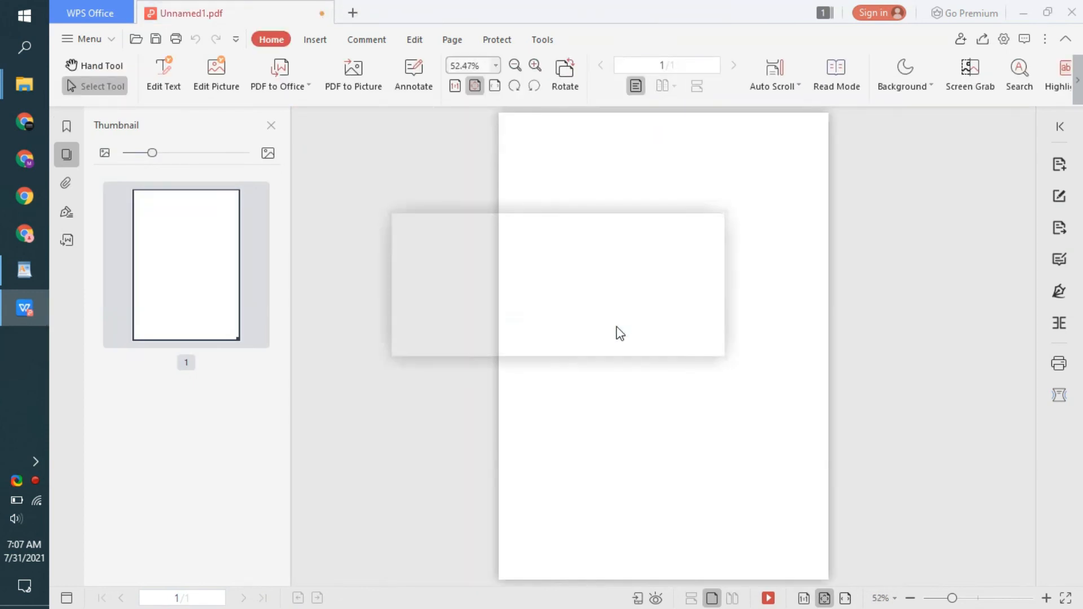
{"action": "left_click", "coordinate": [1071, 11]}
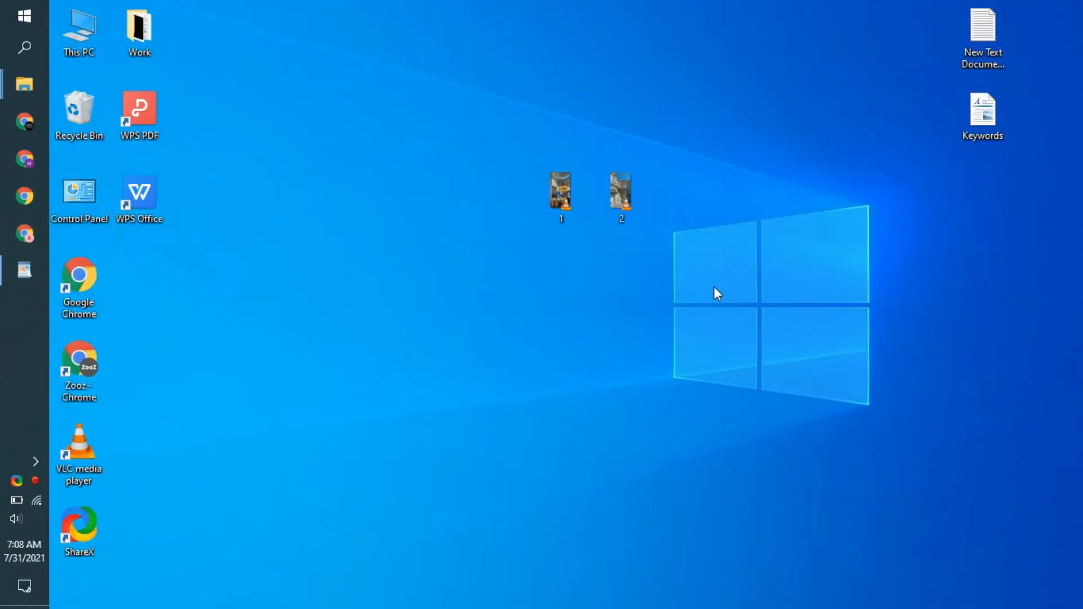
{"action": "right_click", "coordinate": [766, 205]}
{"action": "left_click", "coordinate": [805, 255]}
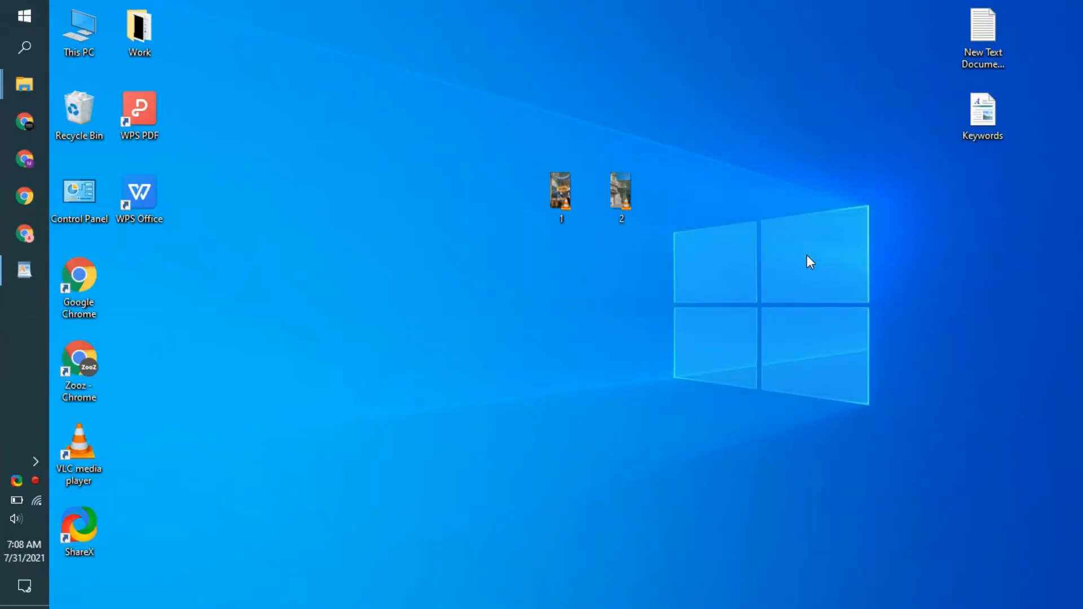